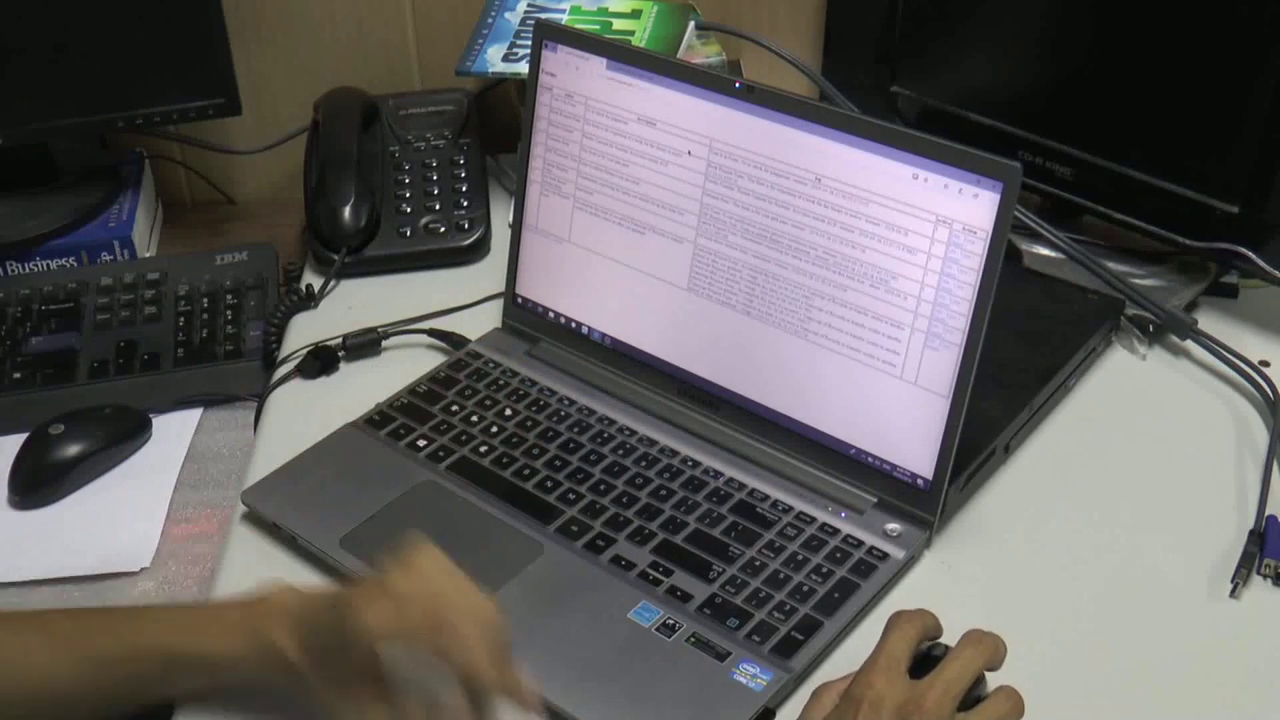
# Load the AOLIS Web Applications table, which lists wingp Forms and its URL.
pyautogui.click(558, 244)
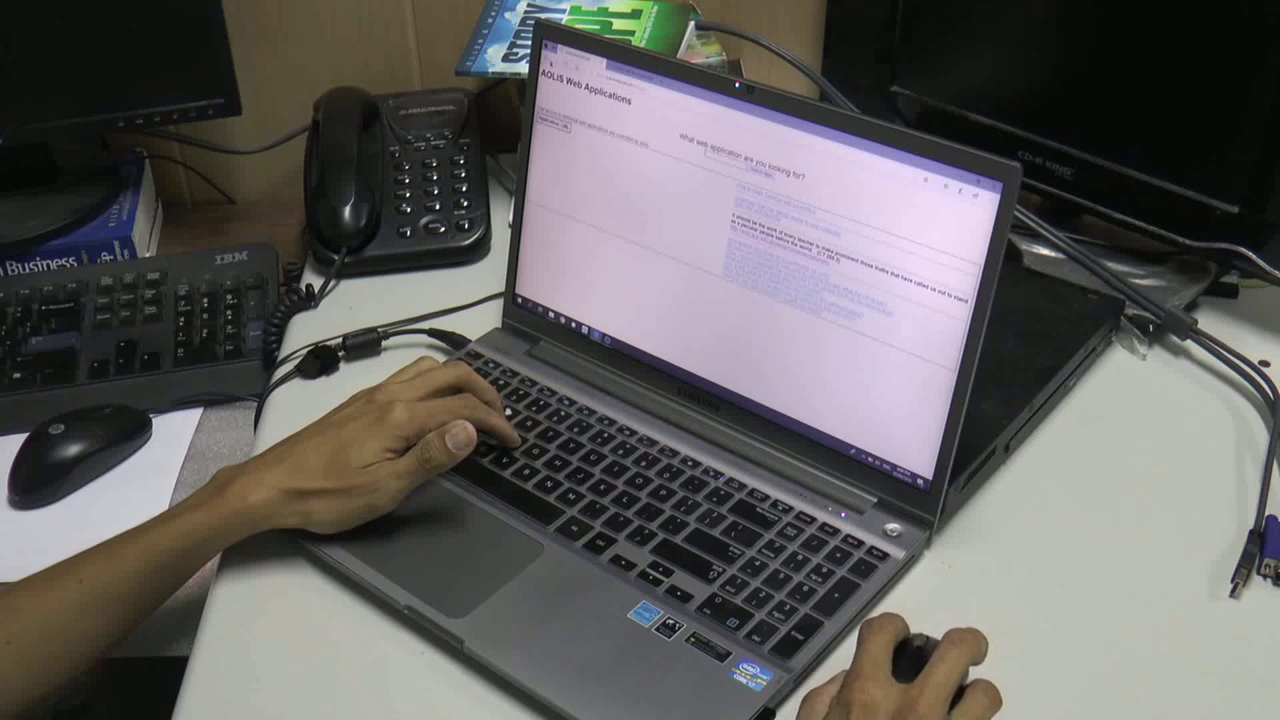
pyautogui.press('Return')
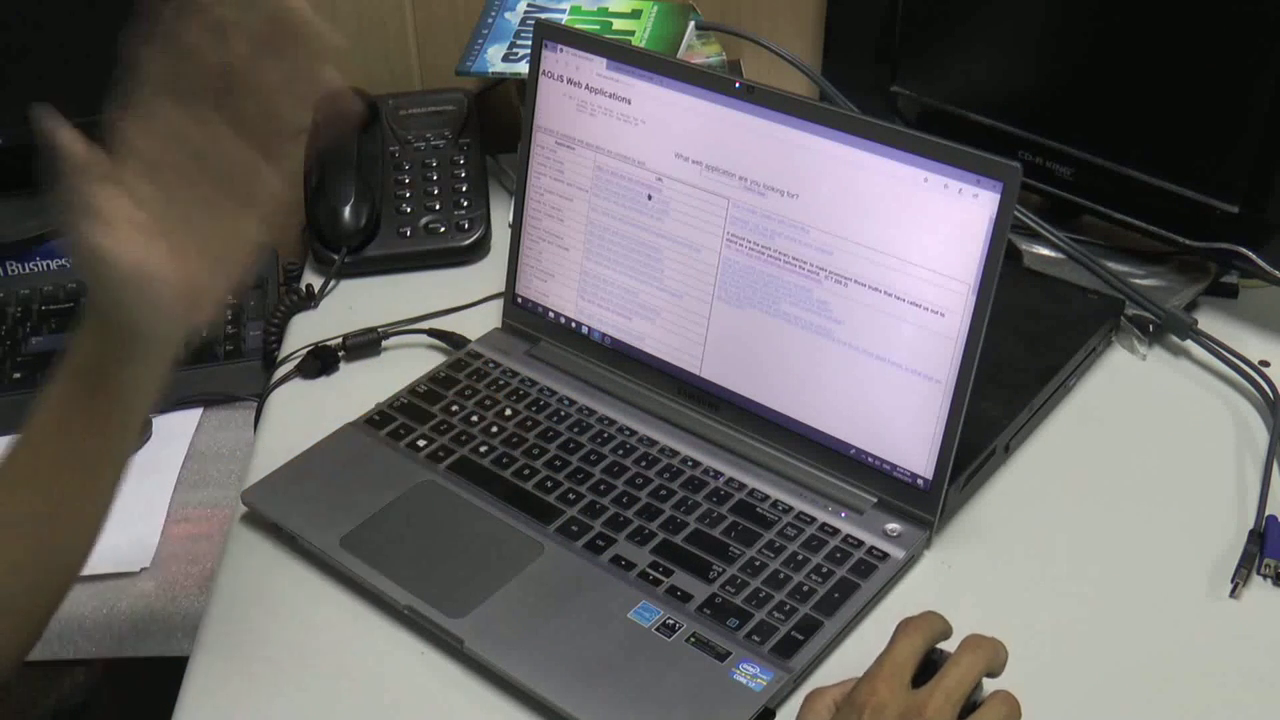
pyautogui.click(649, 196)
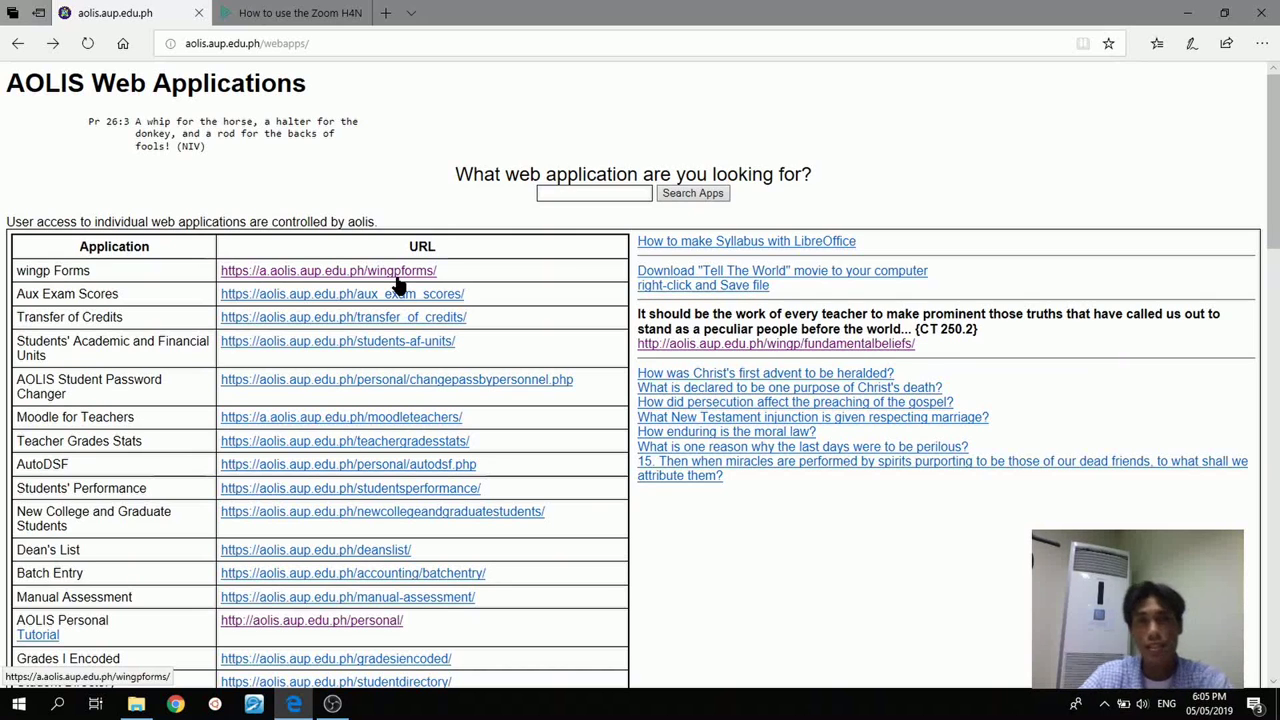
# Log in to wingp Forms with the login name and account password.
pyautogui.click(397, 274)
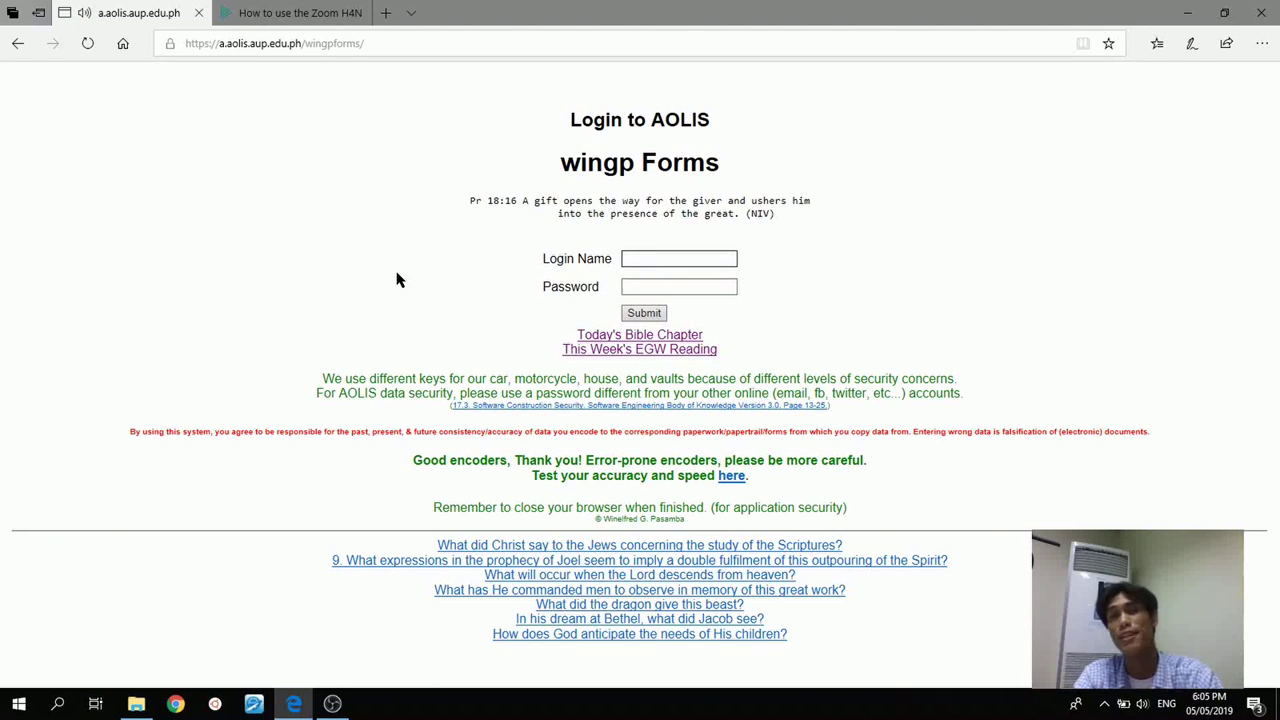
pyautogui.write('wingp')
pyautogui.press('Tab')
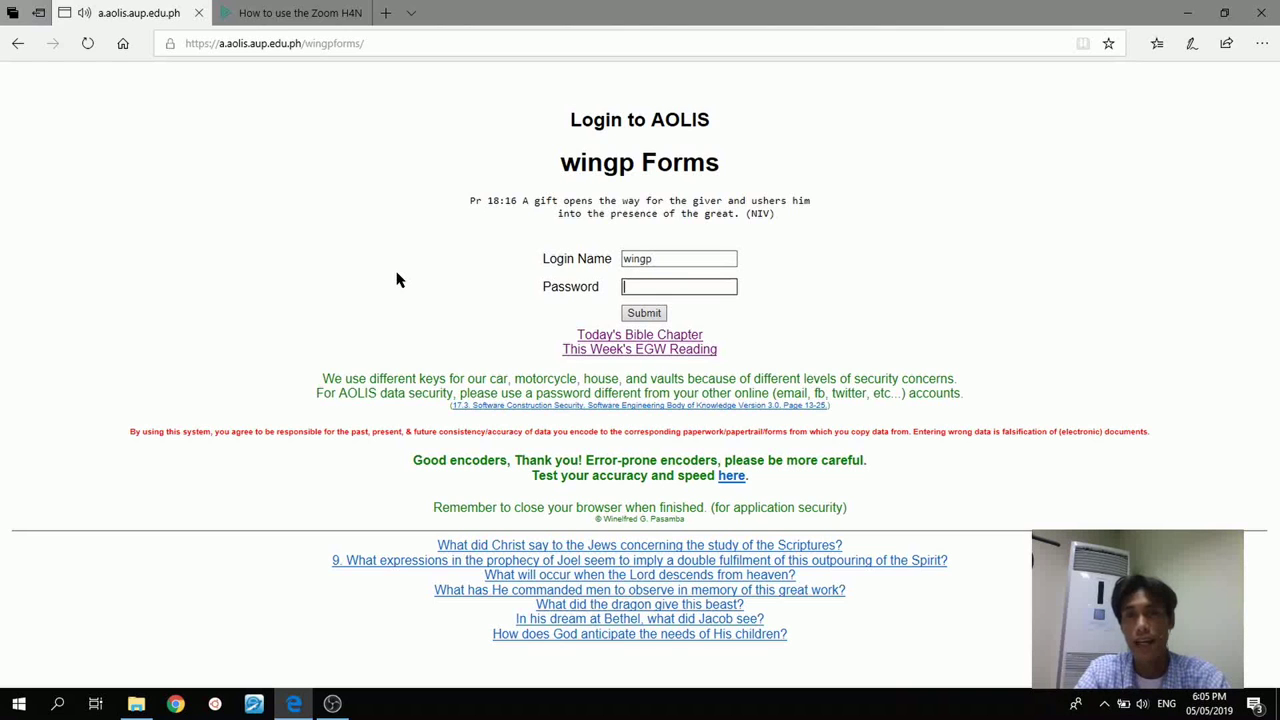
pyautogui.write('*')
pyautogui.press('BackSpace')
pyautogui.press('BackSpace')
pyautogui.press('BackSpace')
pyautogui.press('BackSpace')
pyautogui.press('BackSpace')
pyautogui.press('BackSpace')
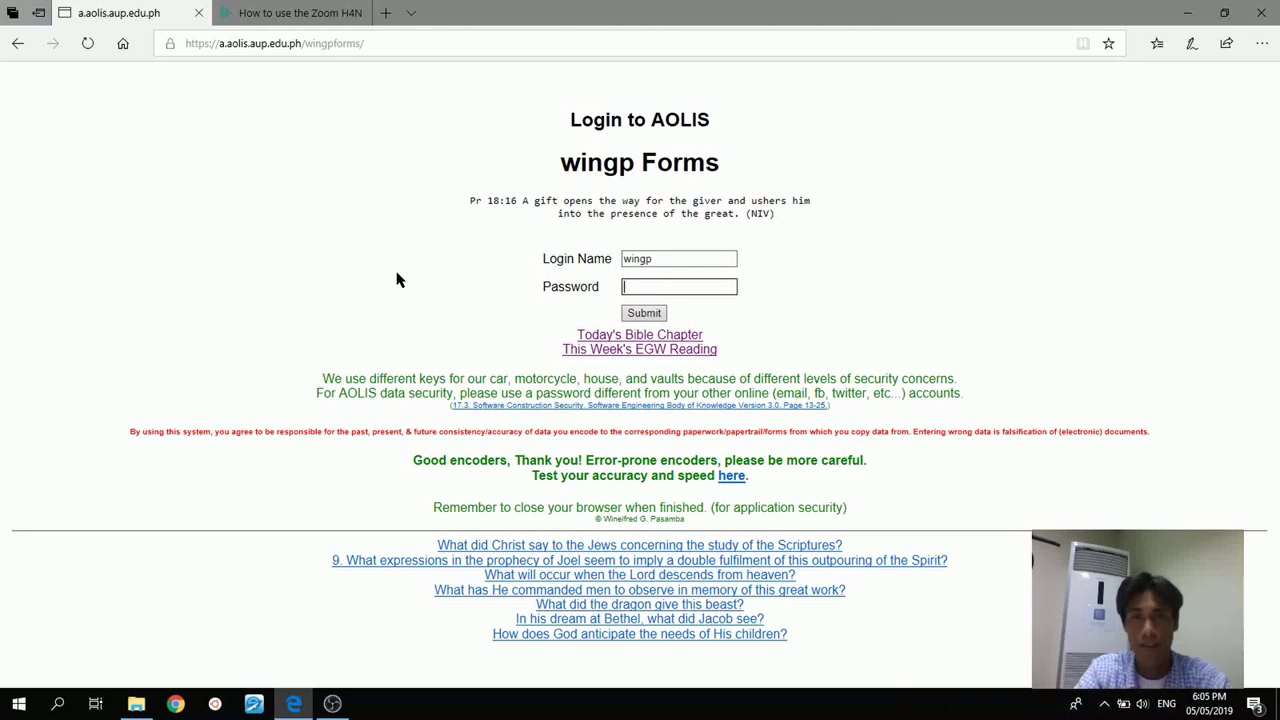
pyautogui.write('**************')
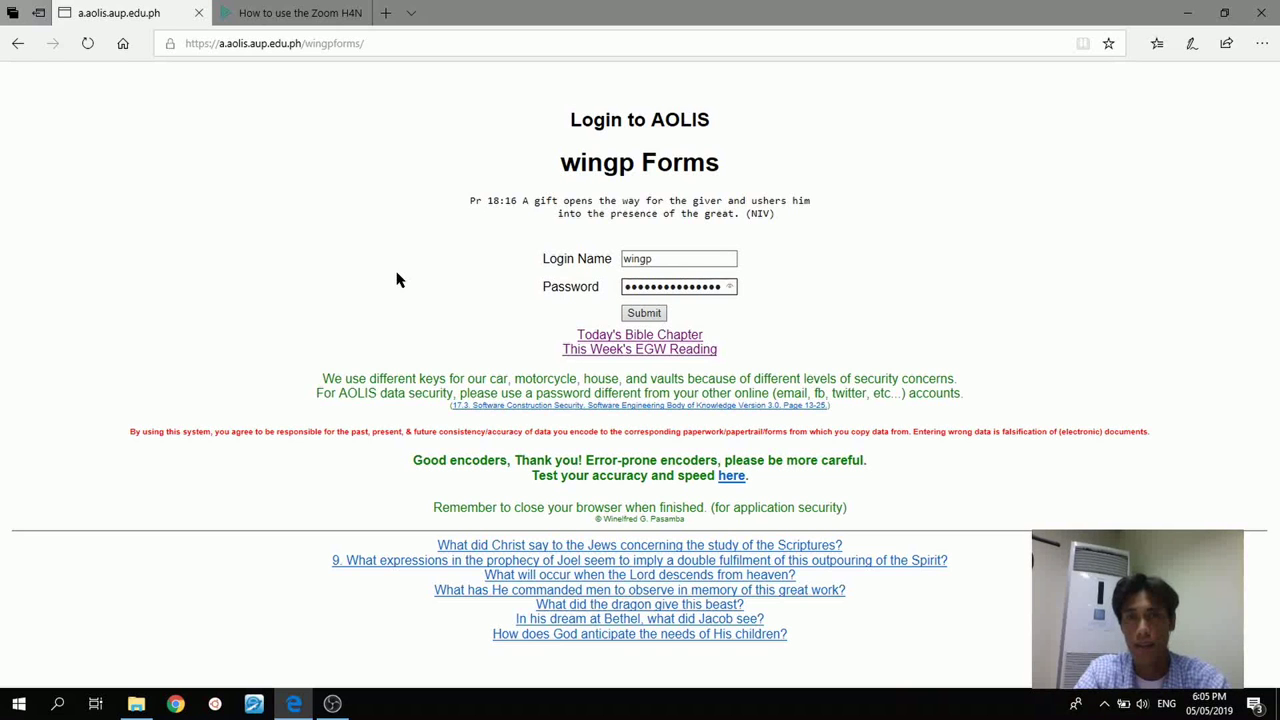
pyautogui.press('Return')
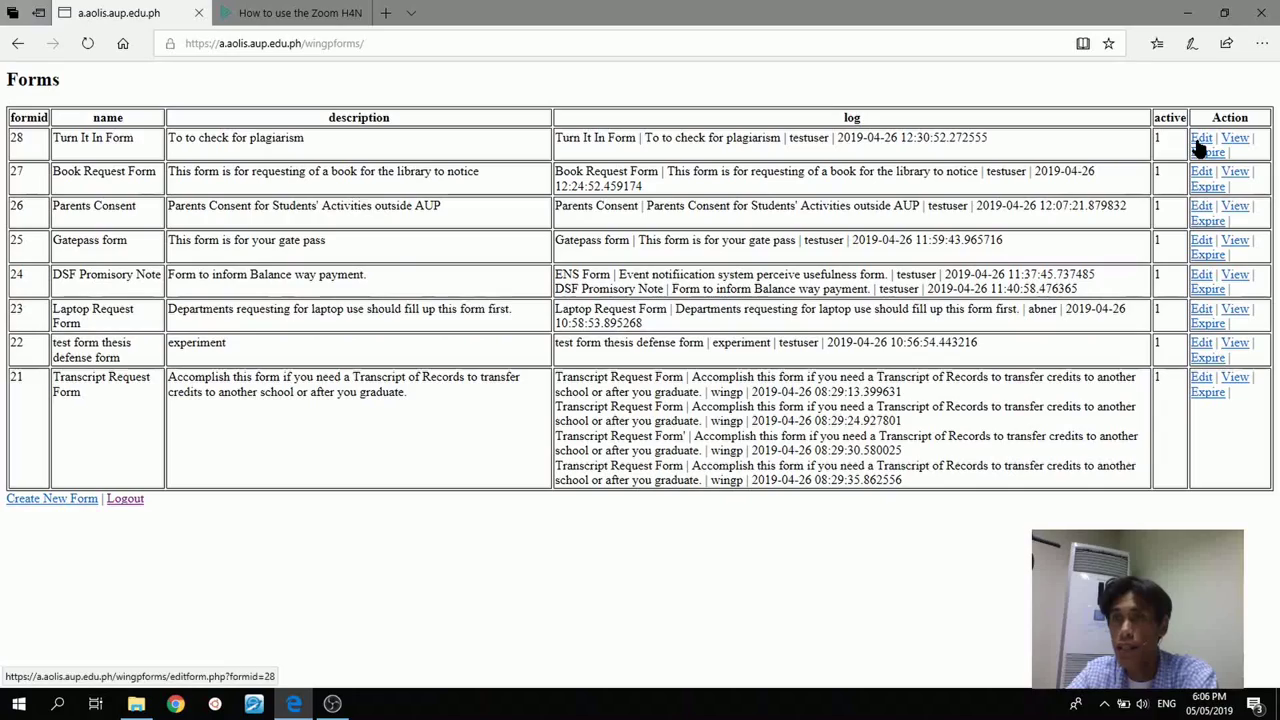
pyautogui.click(1201, 146)
pyautogui.scroll(-3, 314, 283)
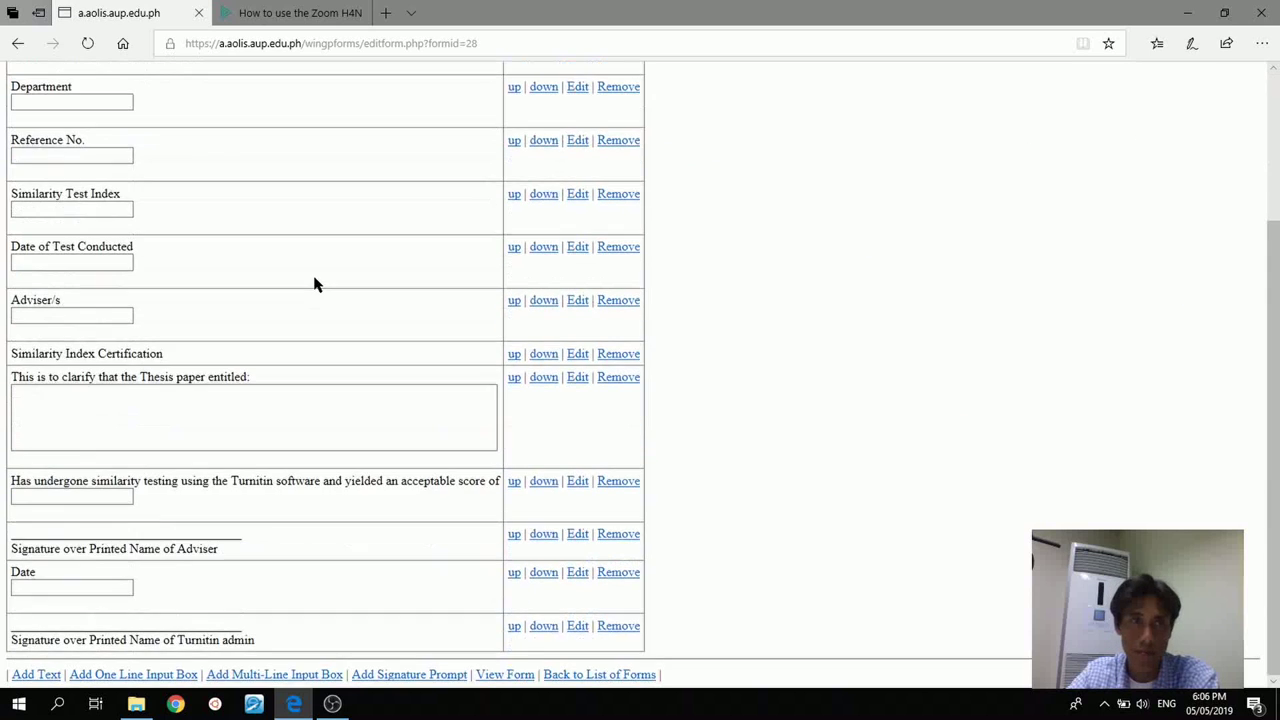
pyautogui.scroll(3, 314, 283)
pyautogui.click(22, 45)
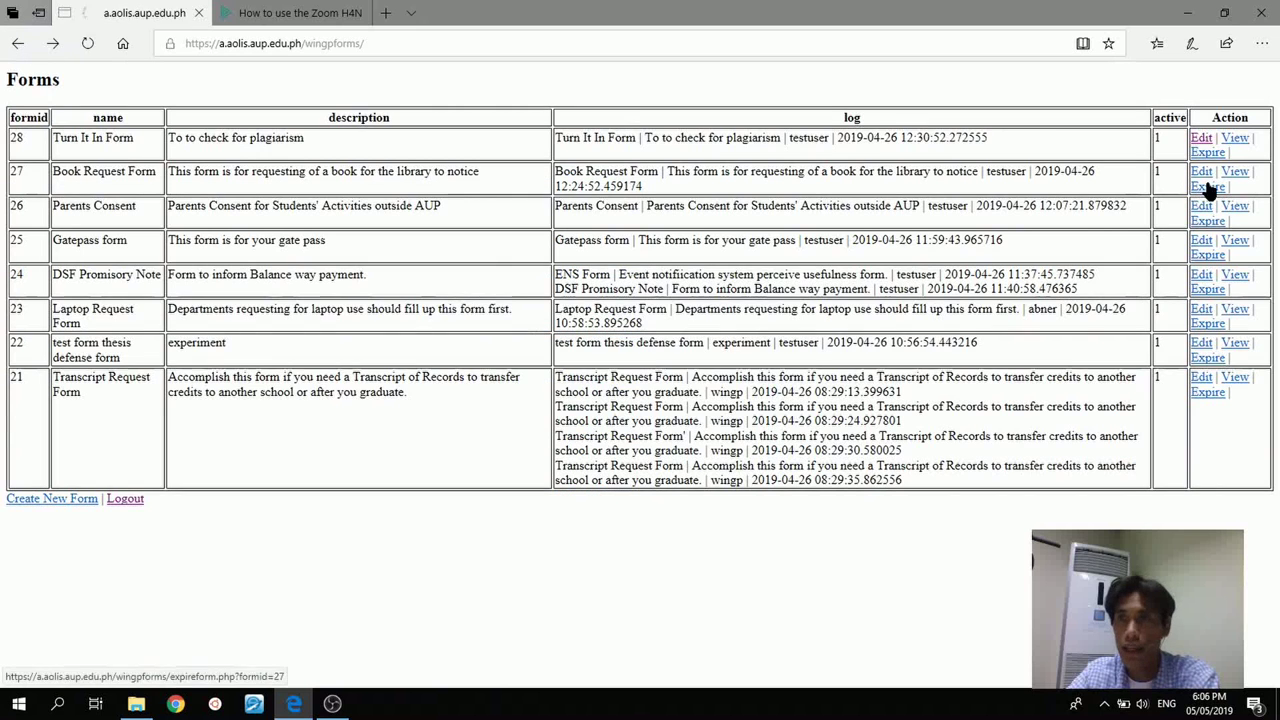
pyautogui.click(1201, 172)
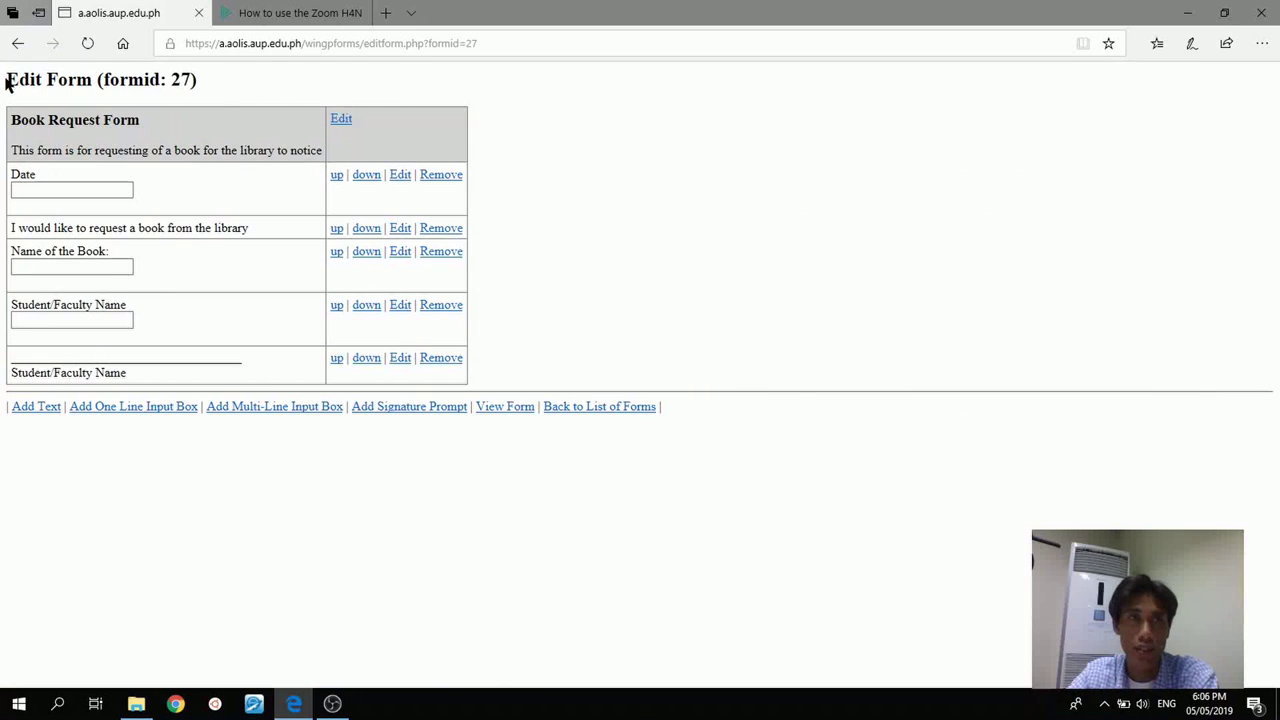
pyautogui.click(18, 44)
pyautogui.click(1200, 207)
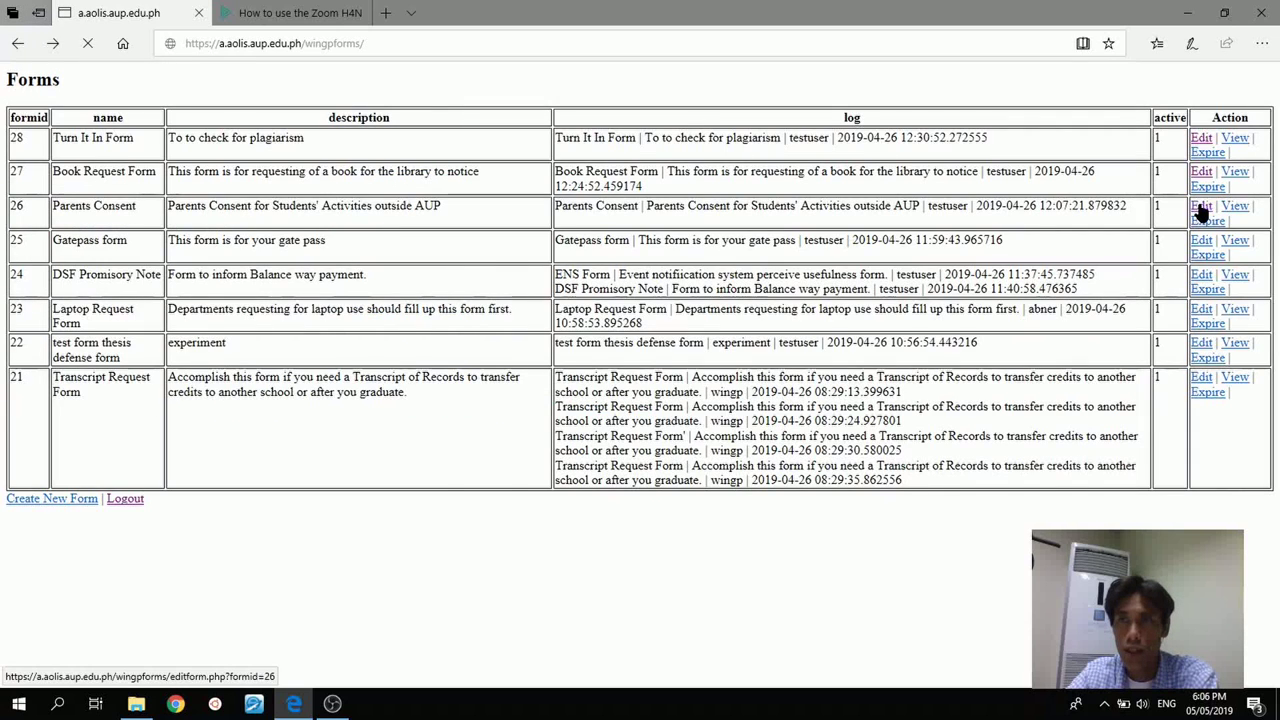
pyautogui.click(20, 47)
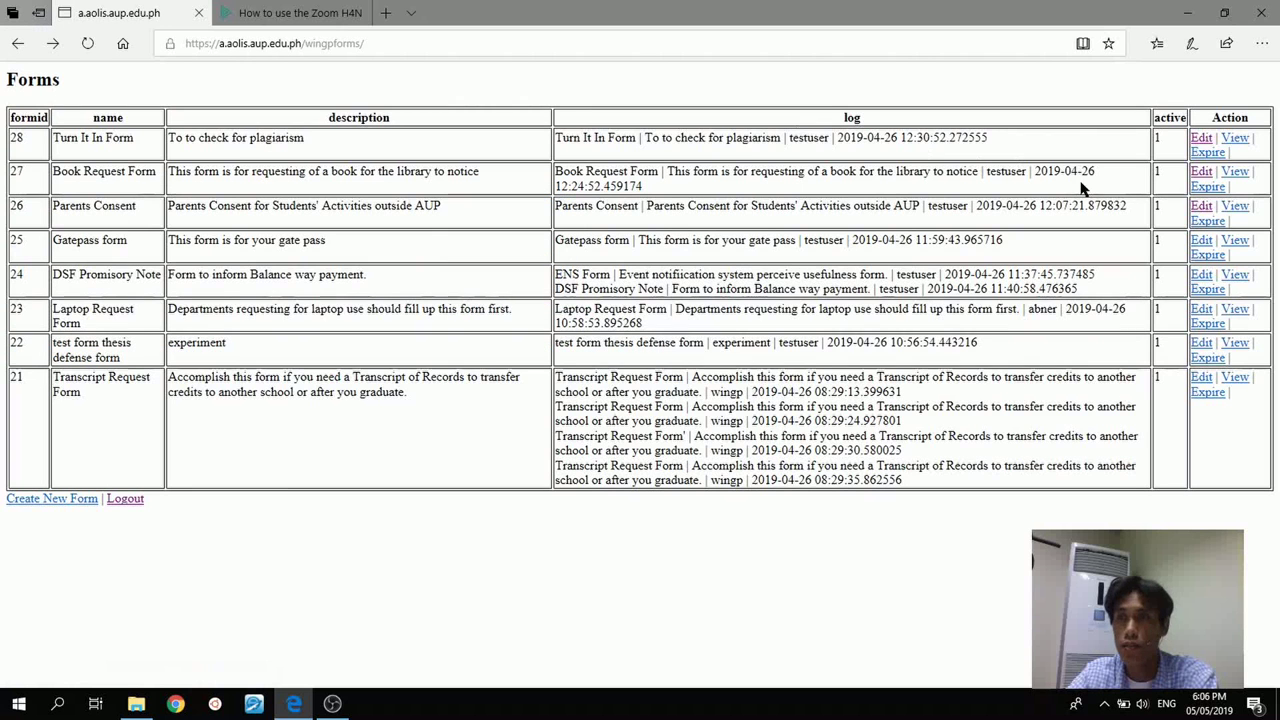
pyautogui.click(1201, 241)
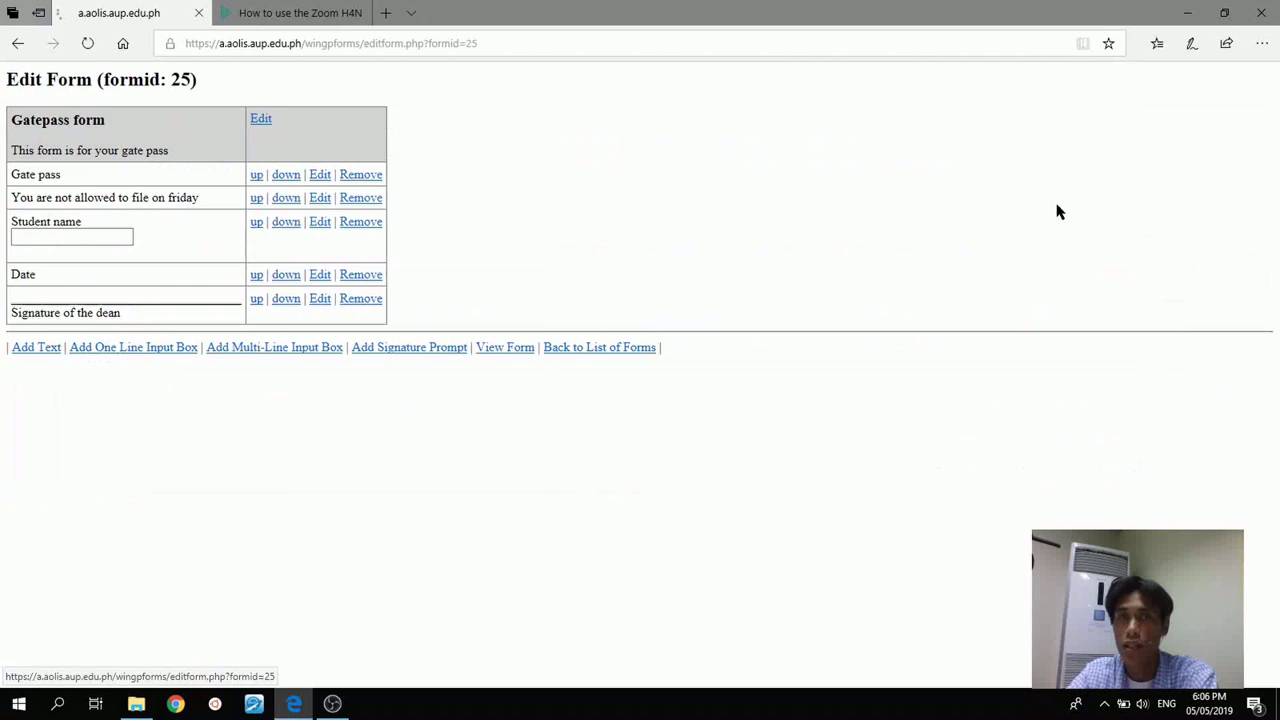
pyautogui.click(10, 48)
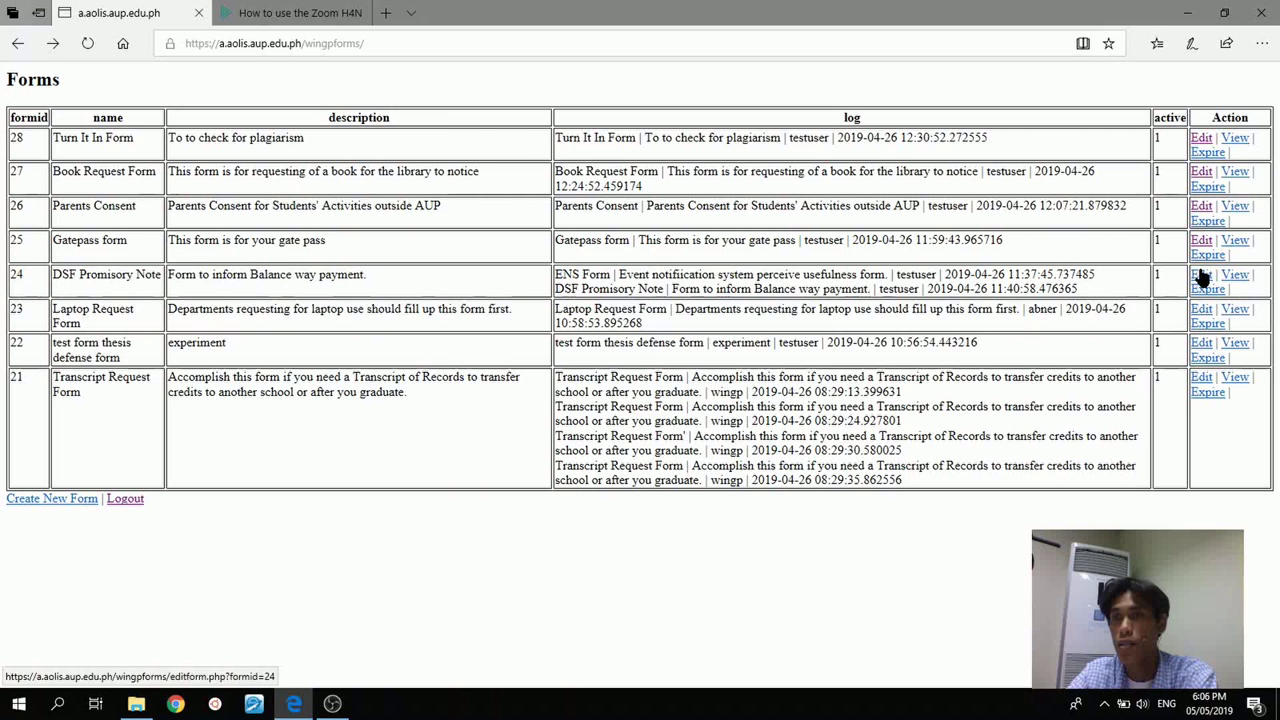
pyautogui.click(1201, 276)
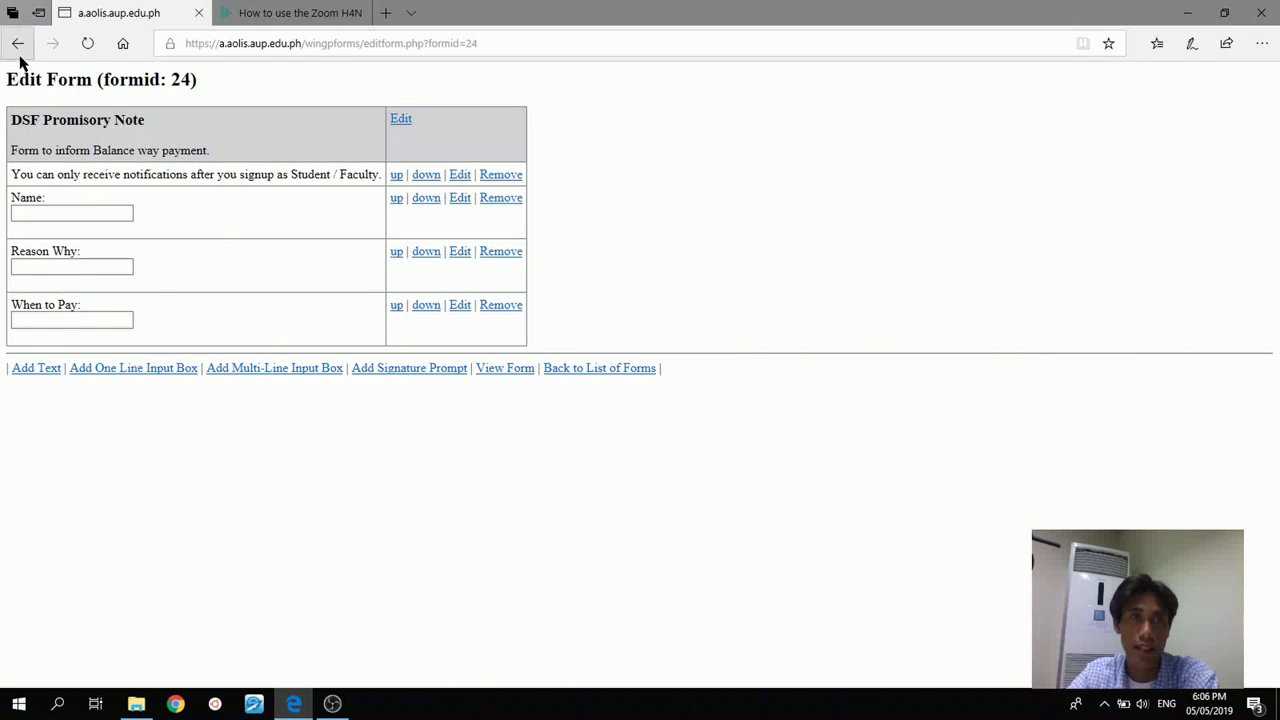
pyautogui.click(16, 45)
pyautogui.click(1201, 310)
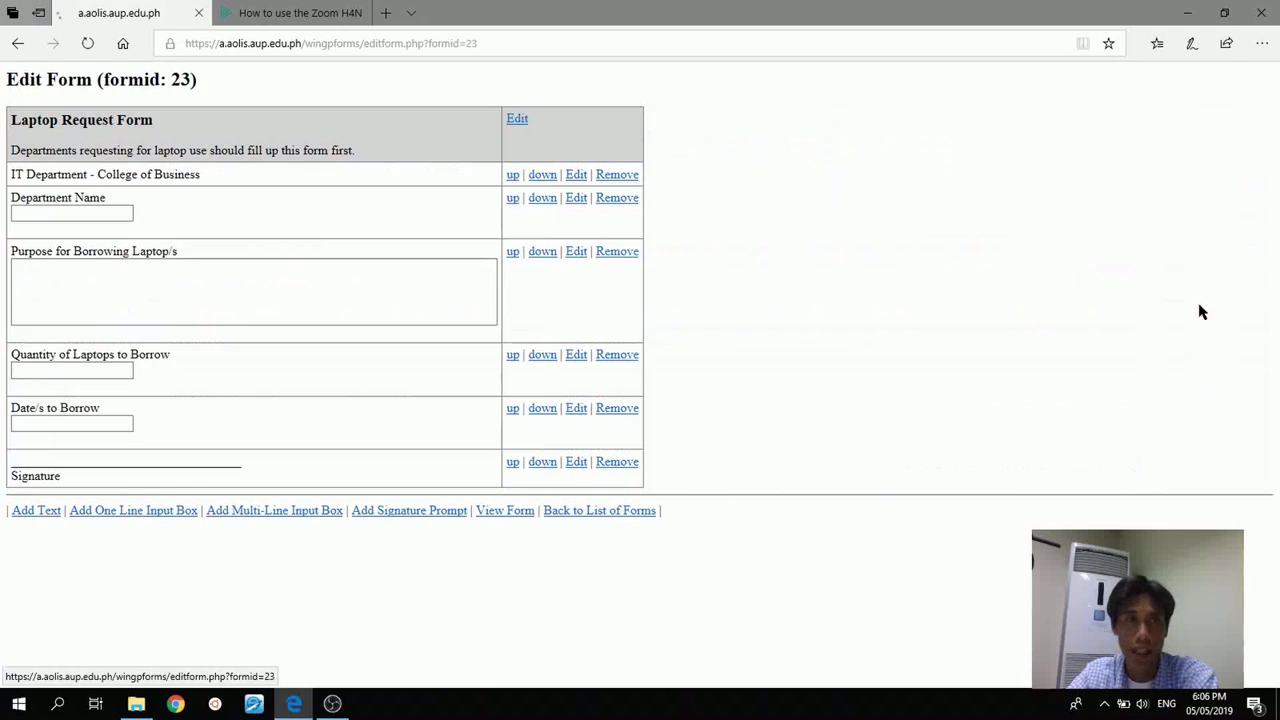
pyautogui.click(73, 417)
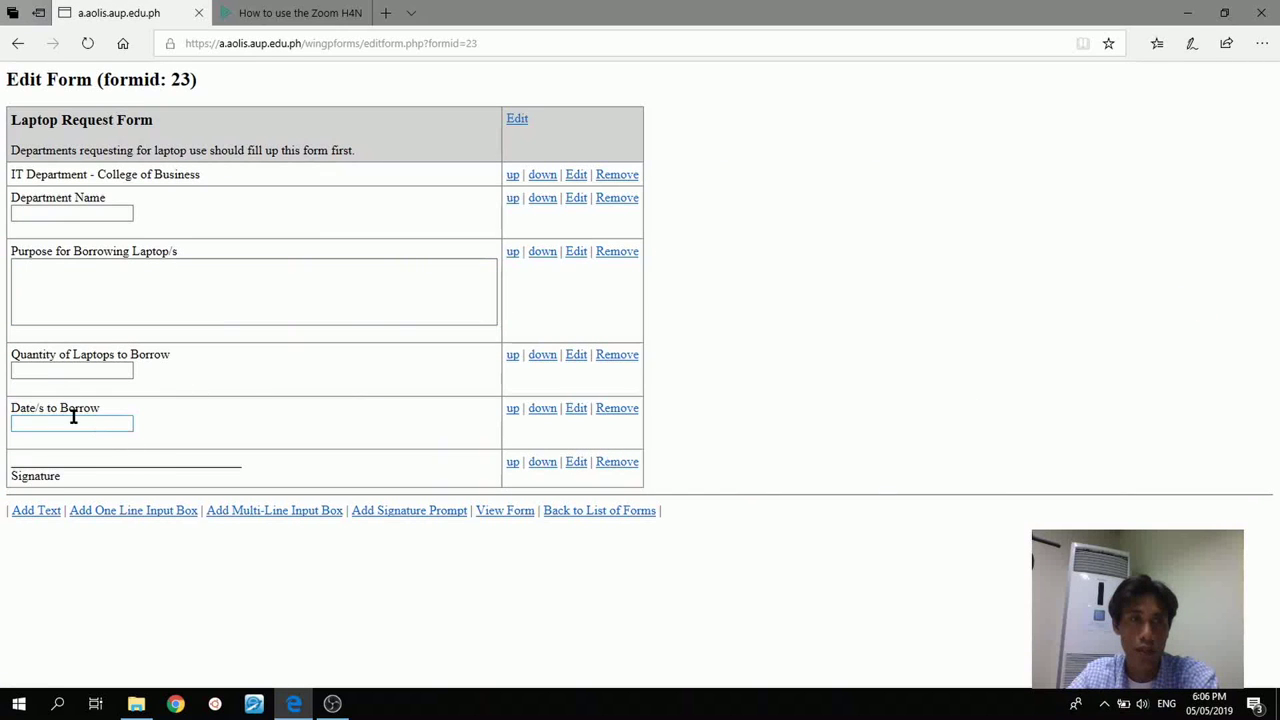
pyautogui.click(86, 369)
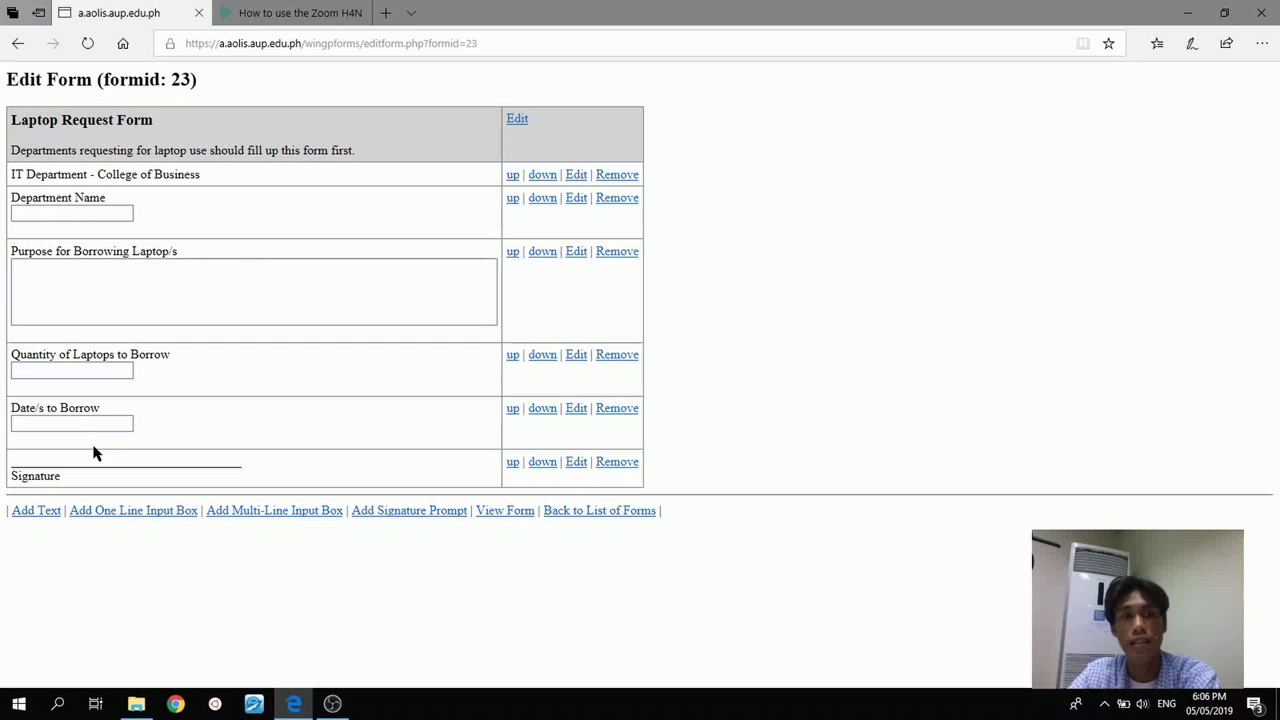
pyautogui.click(17, 43)
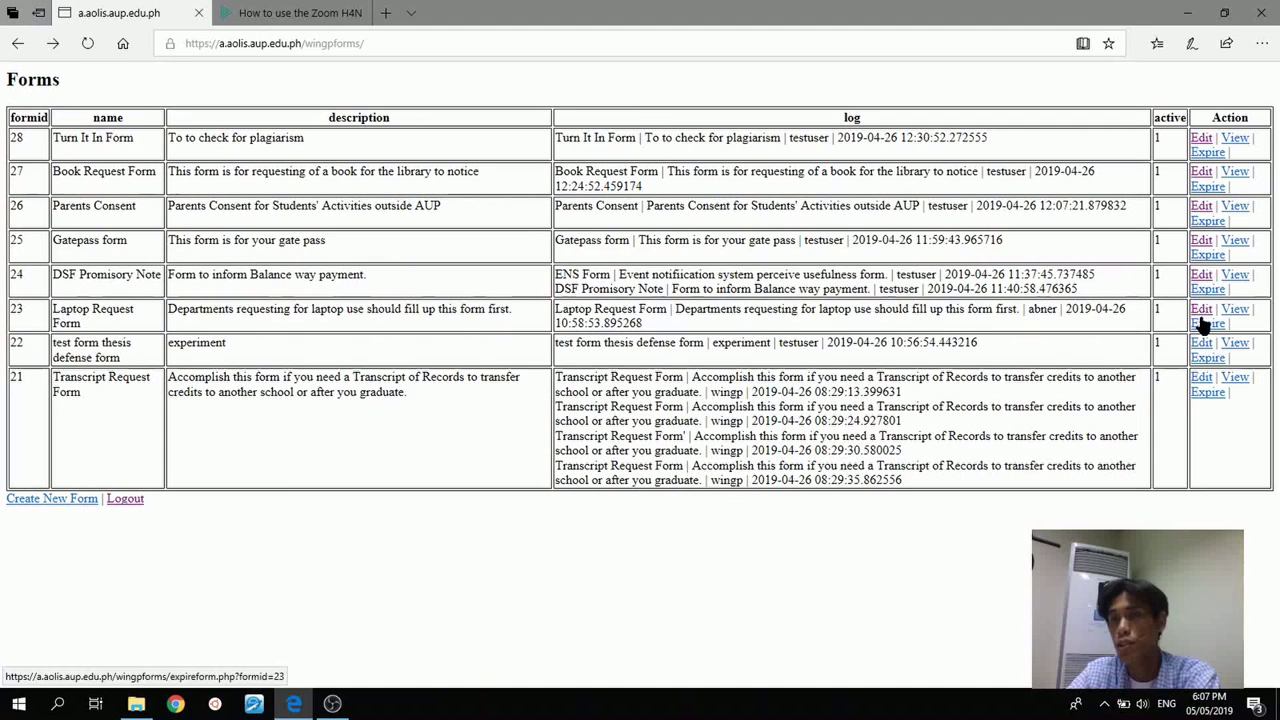
pyautogui.click(1201, 343)
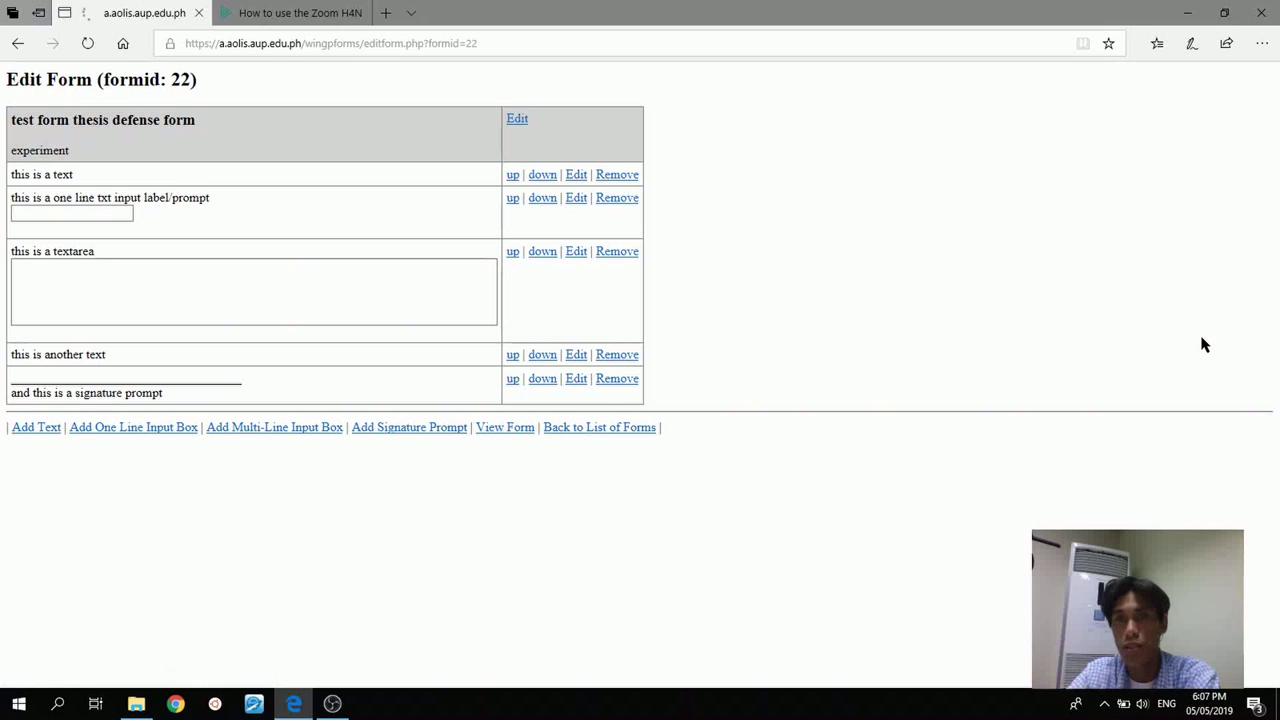
pyautogui.click(28, 50)
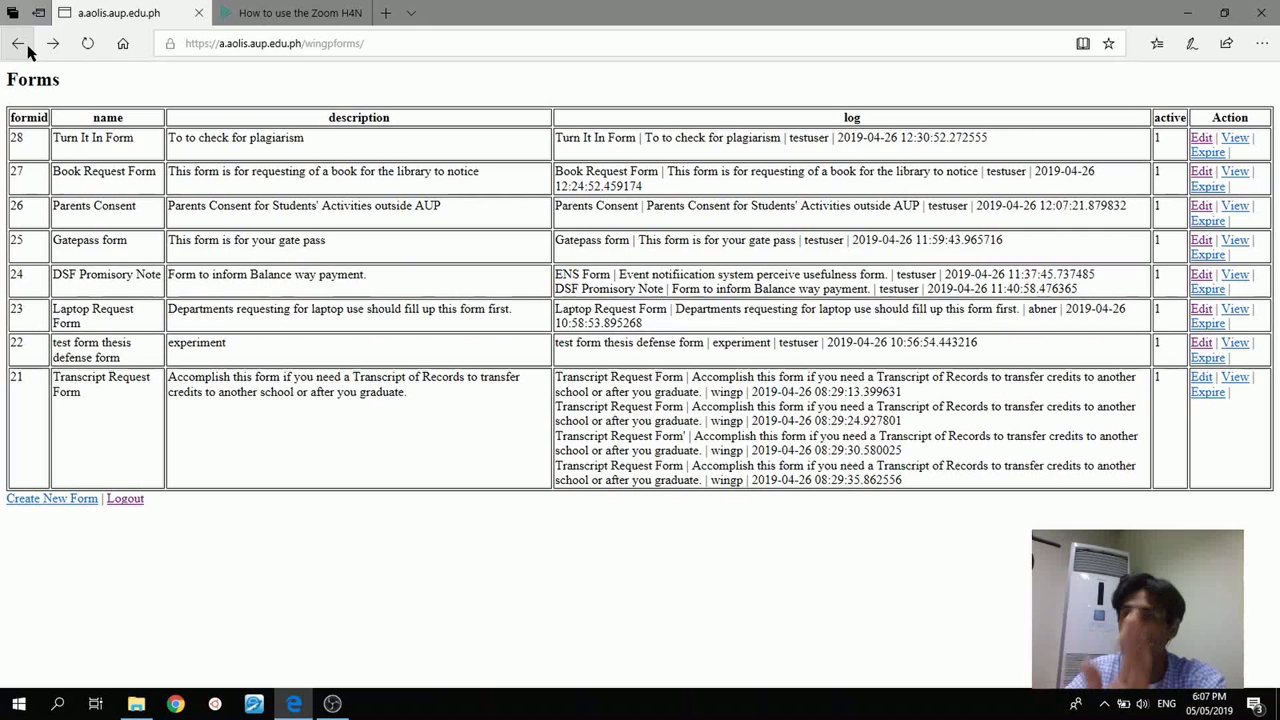
# Open the Transcript Request Form editor and try the Name and 'What do you think about AUP?' boxes.
pyautogui.click(1200, 378)
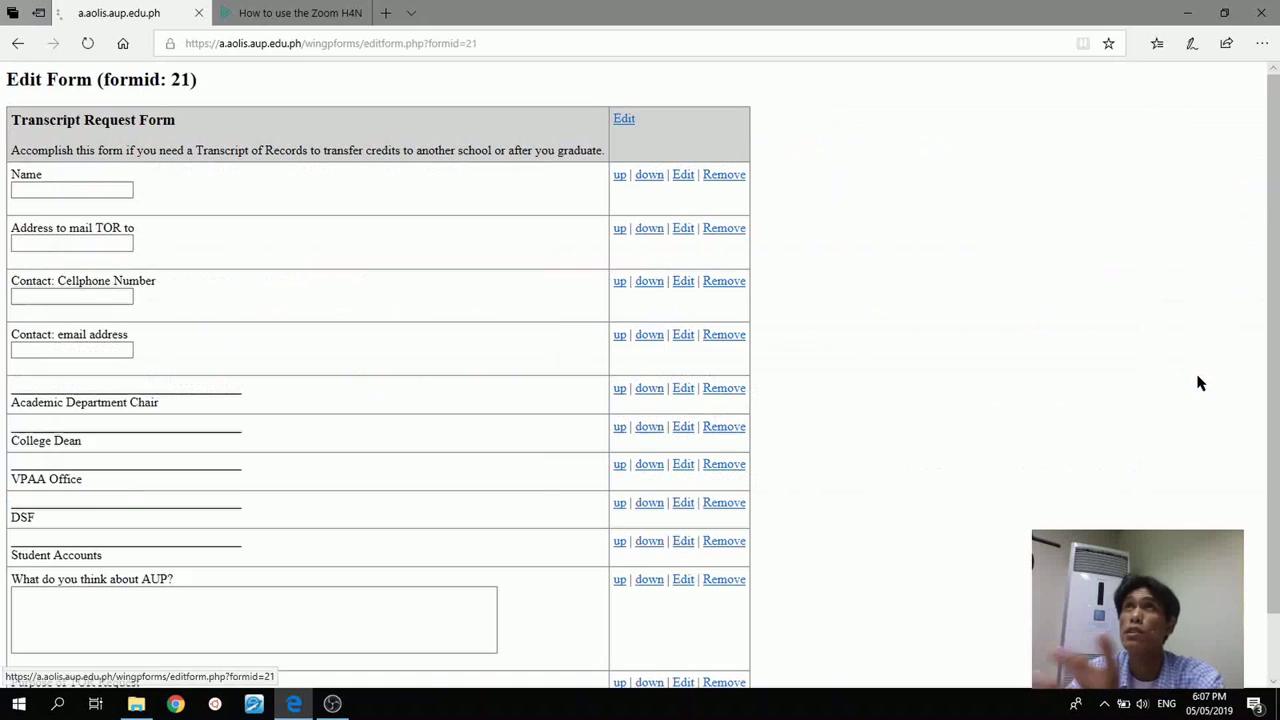
pyautogui.scroll(-1, 145, 333)
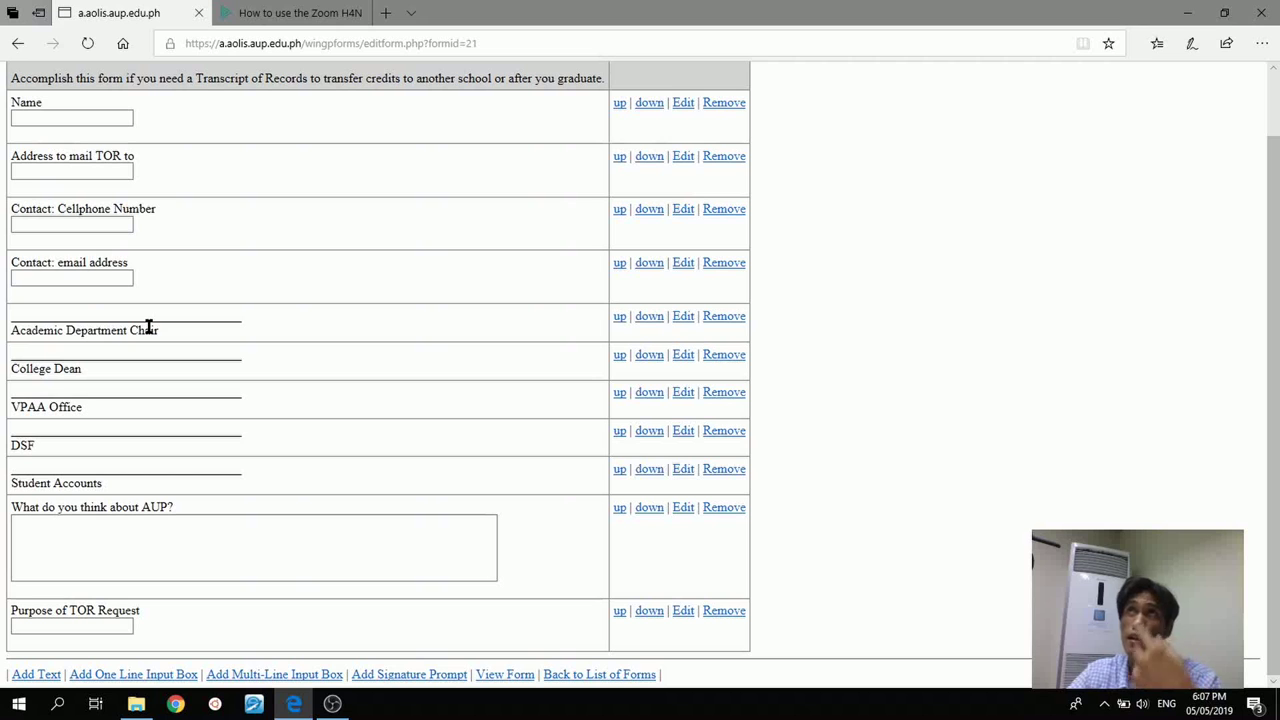
pyautogui.scroll(2, 145, 347)
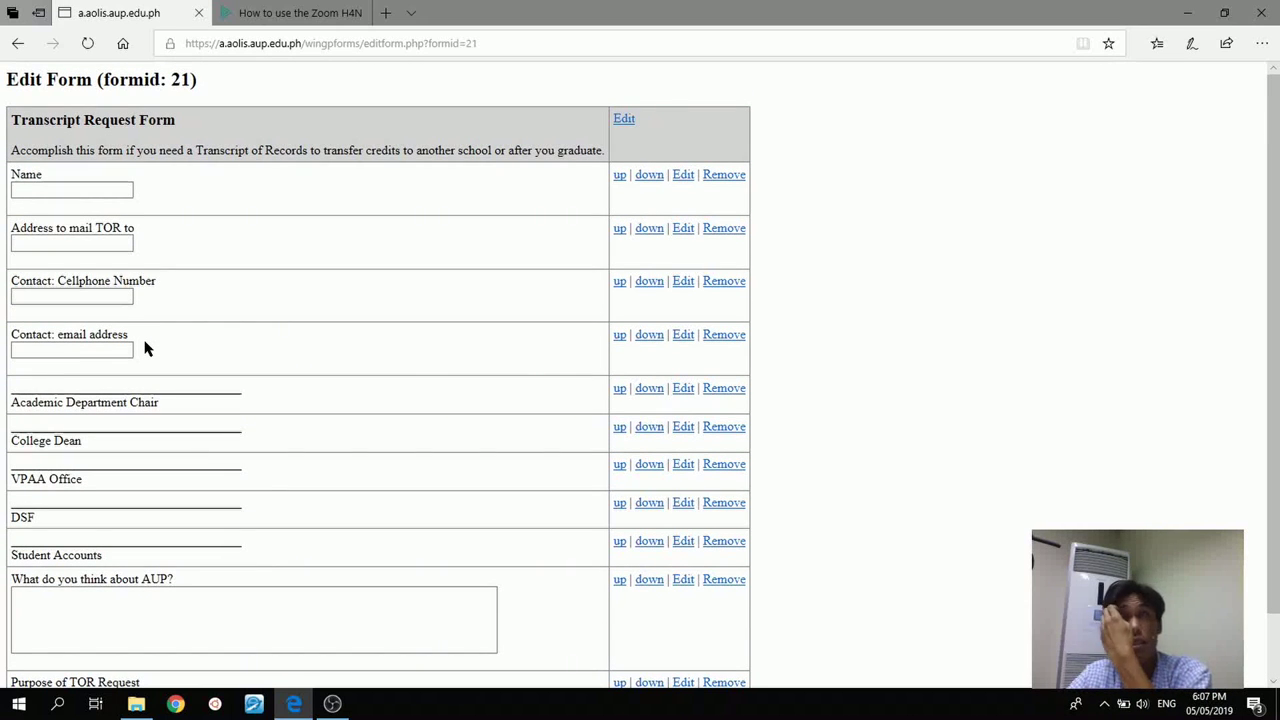
pyautogui.scroll(-2, 145, 347)
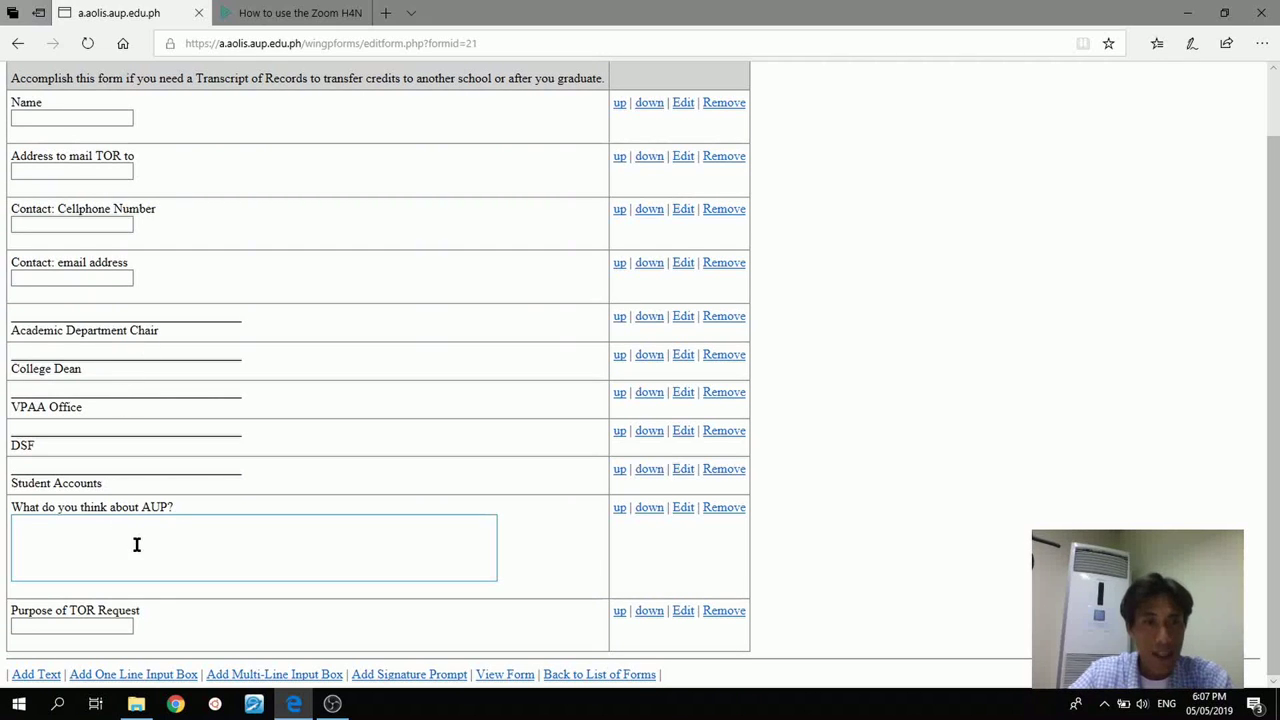
pyautogui.click(84, 675)
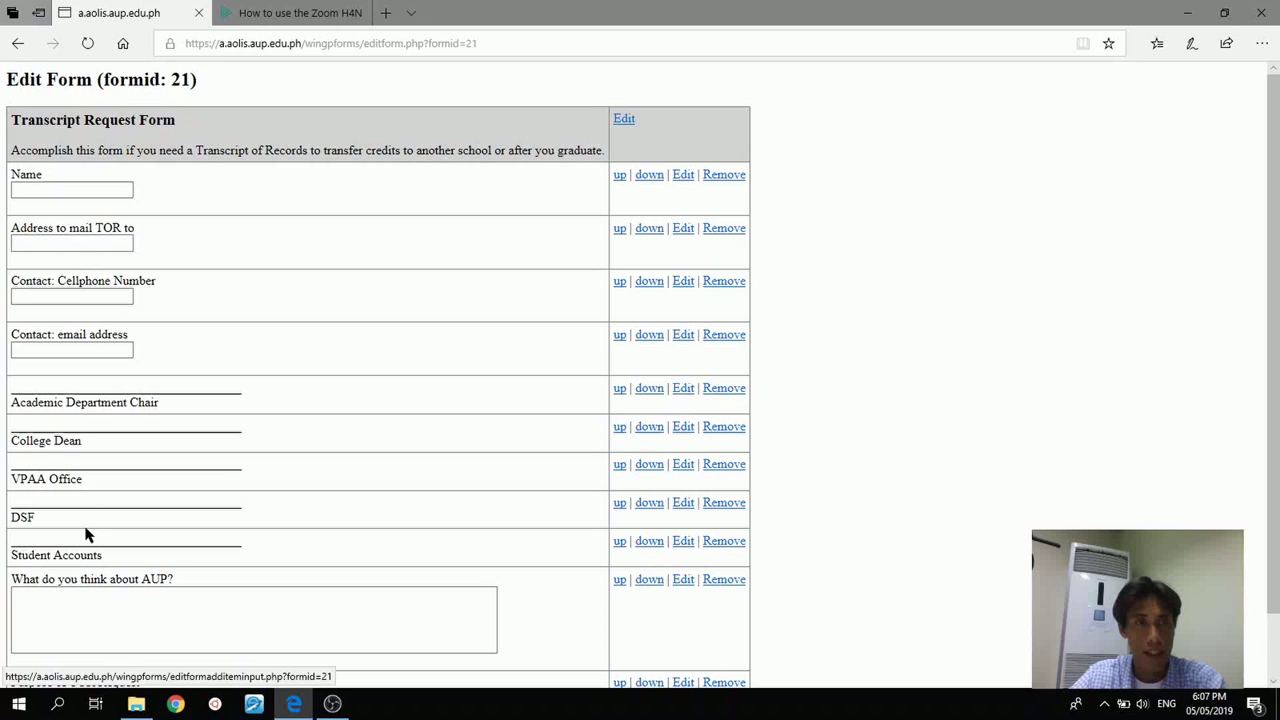
pyautogui.scroll(-2, 103, 551)
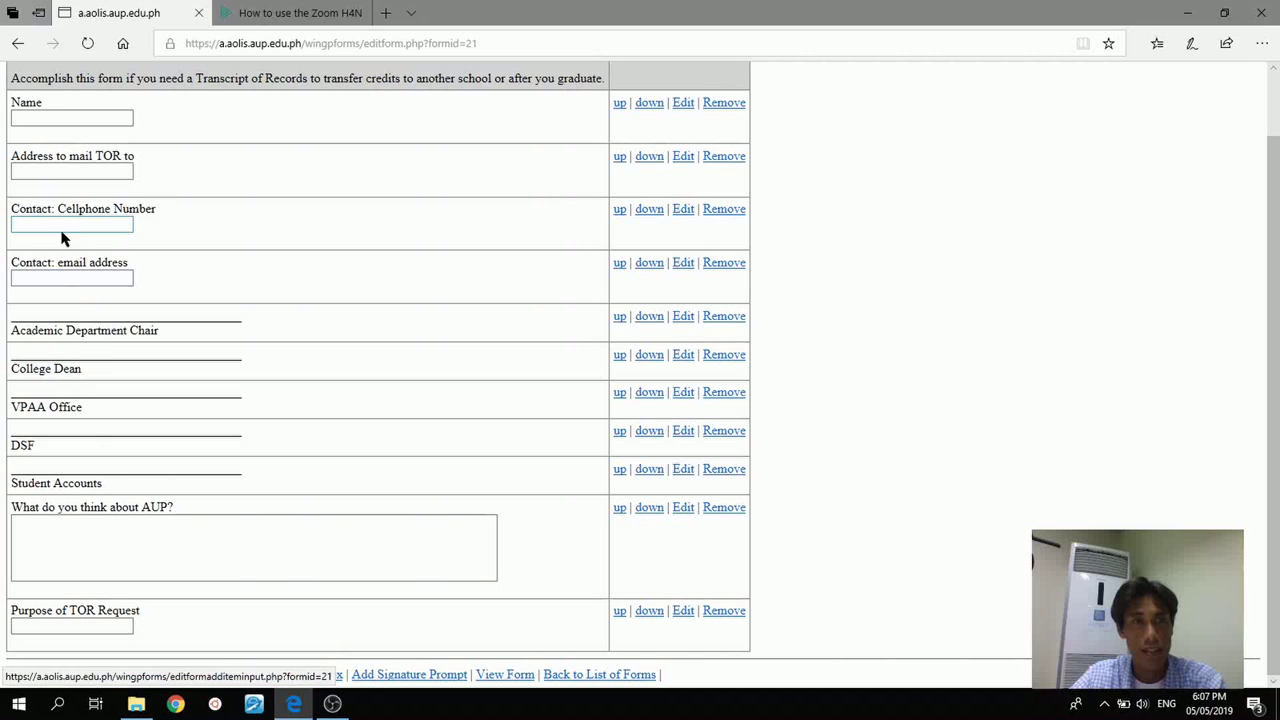
pyautogui.click(90, 119)
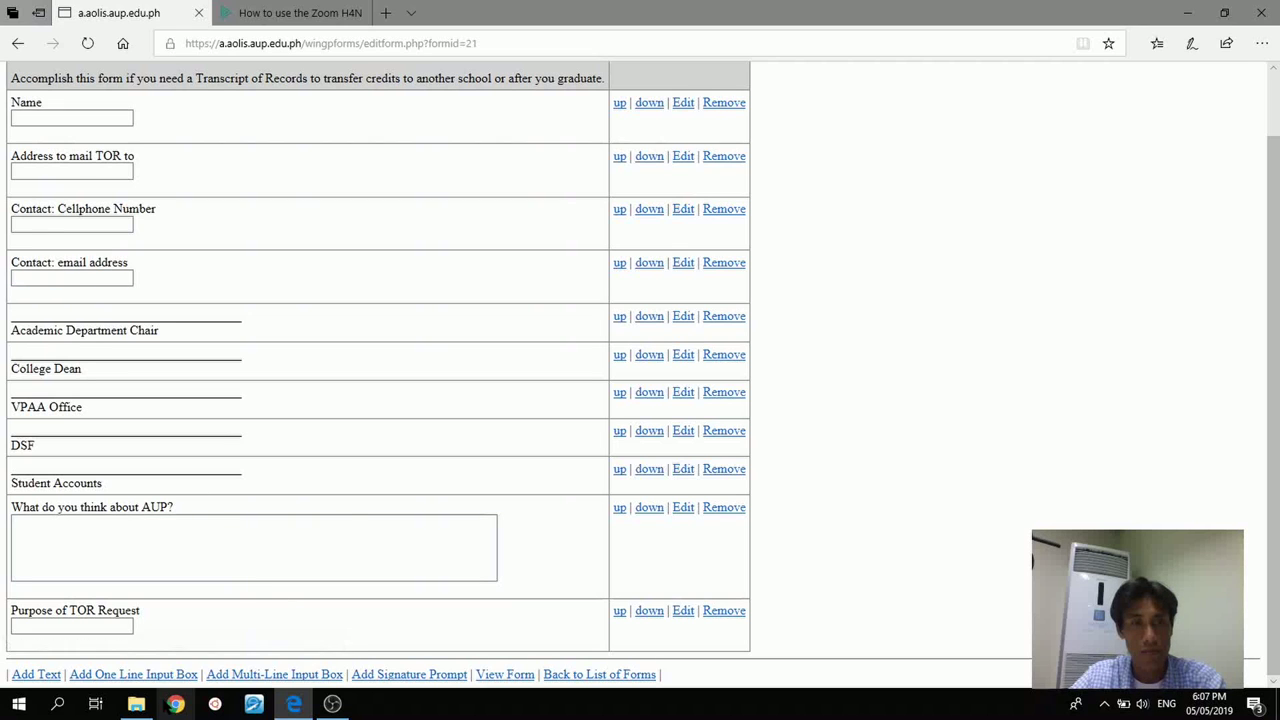
pyautogui.click(177, 529)
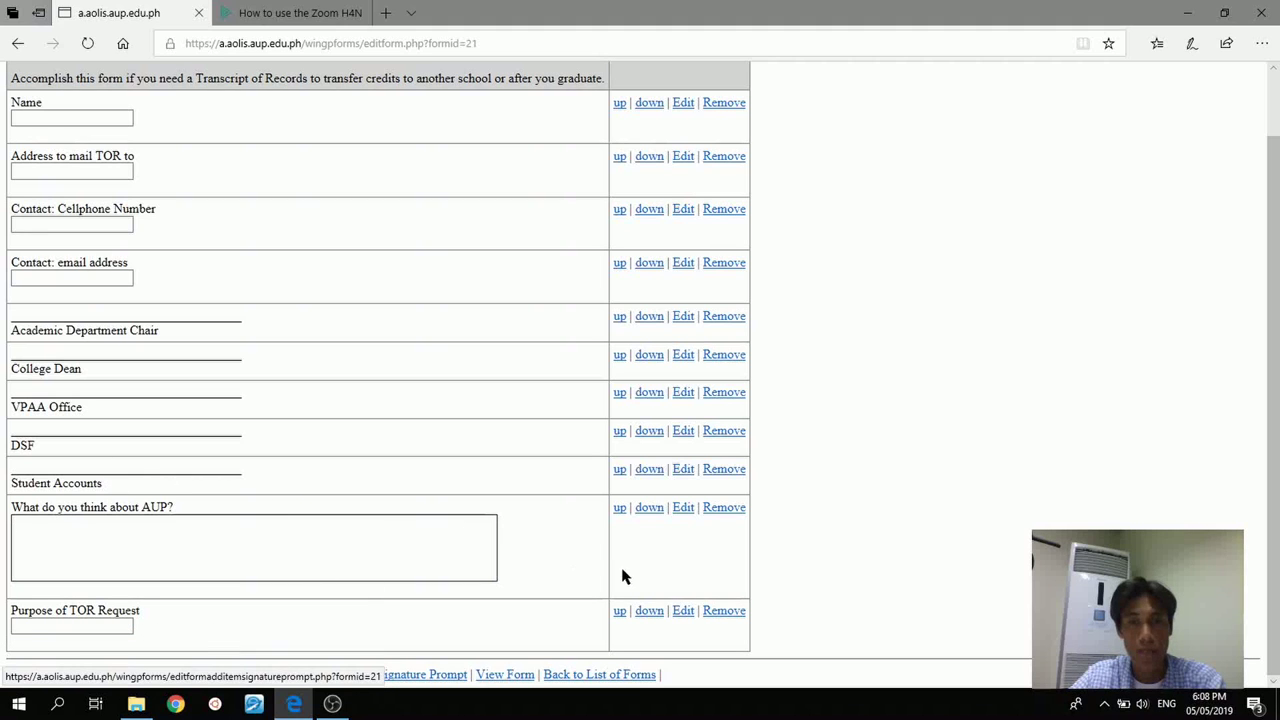
pyautogui.click(506, 676)
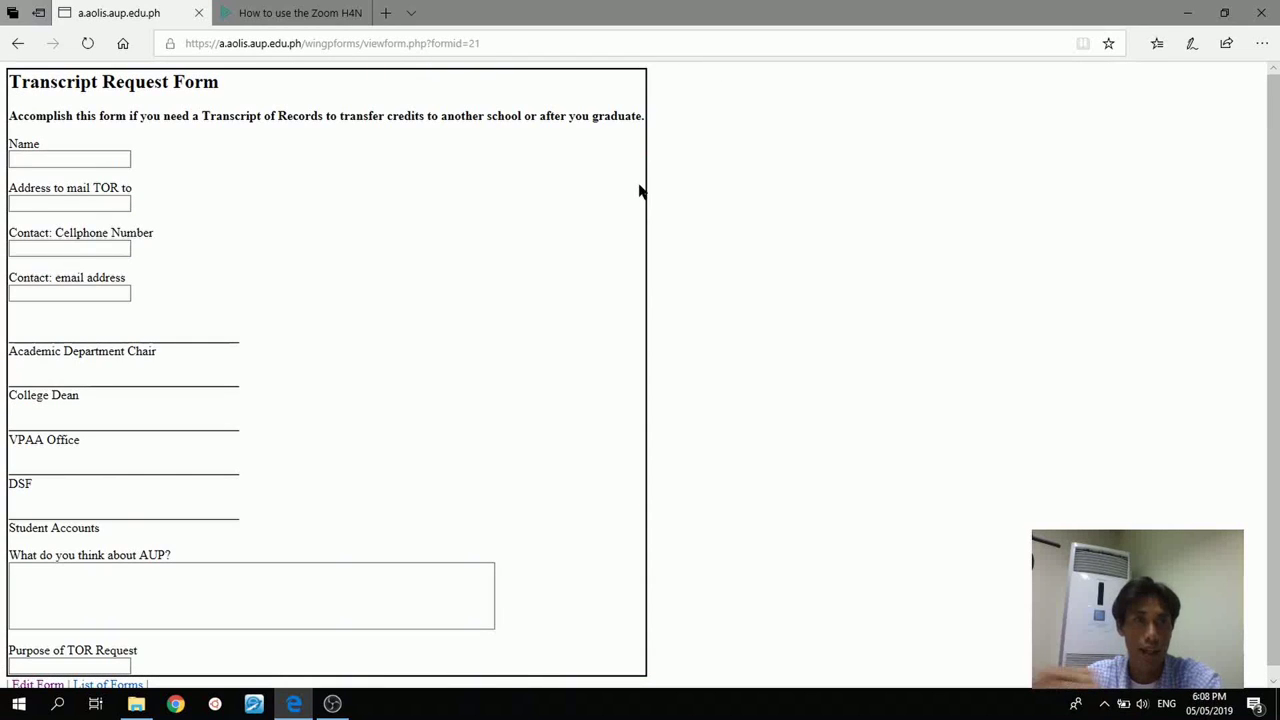
pyautogui.scroll(-1, 389, 221)
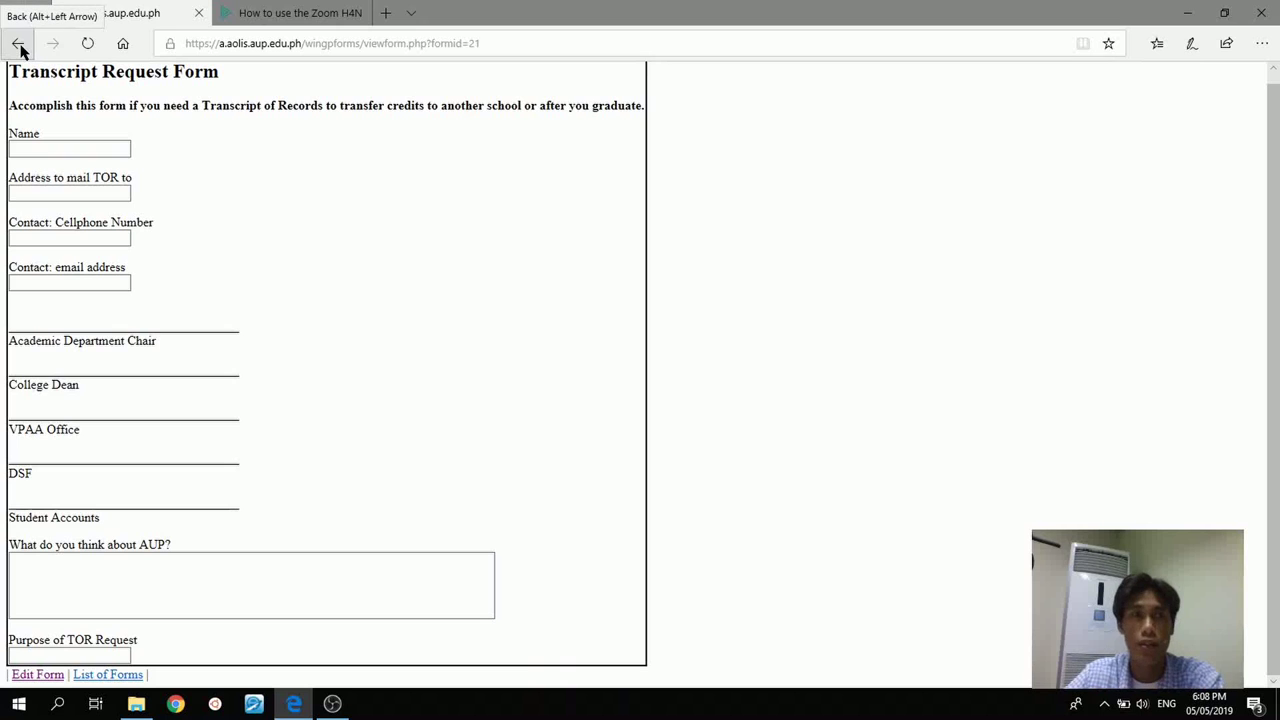
pyautogui.click(55, 679)
pyautogui.scroll(-2, 629, 571)
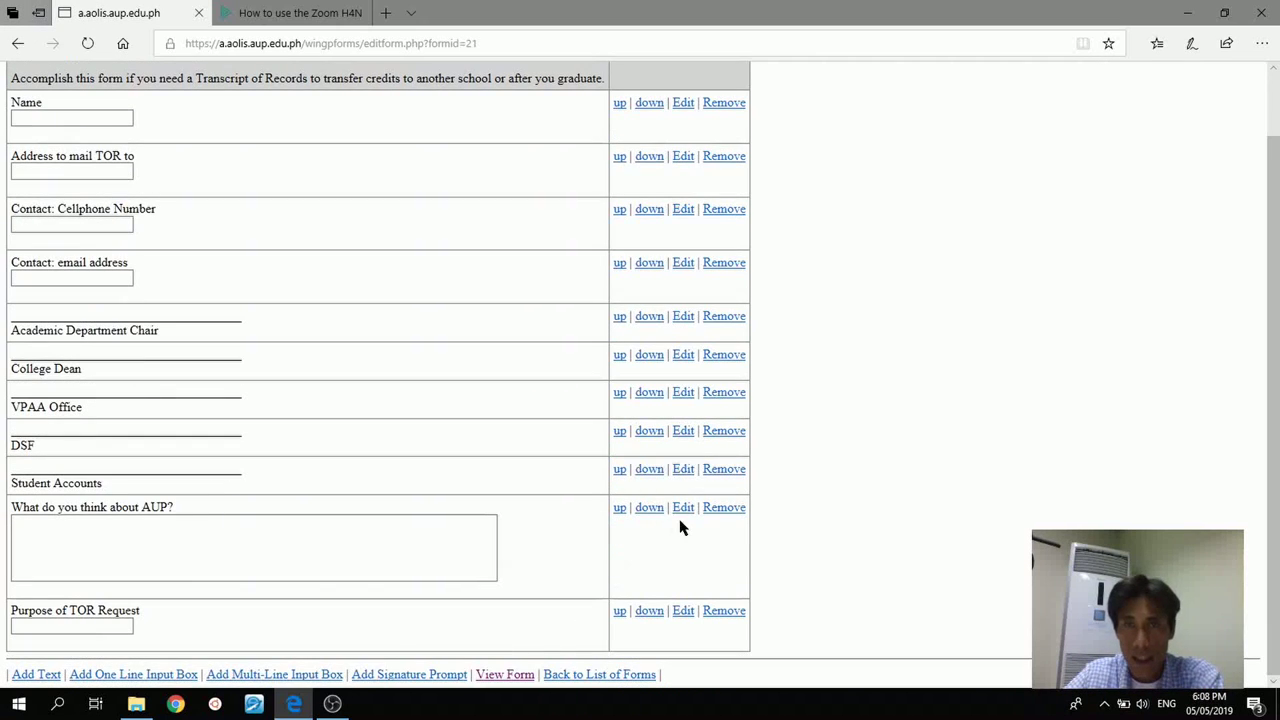
# Move DSF above VPAA Office and shift Name down two places, below Contact: Cellphone Number.
pyautogui.click(620, 431)
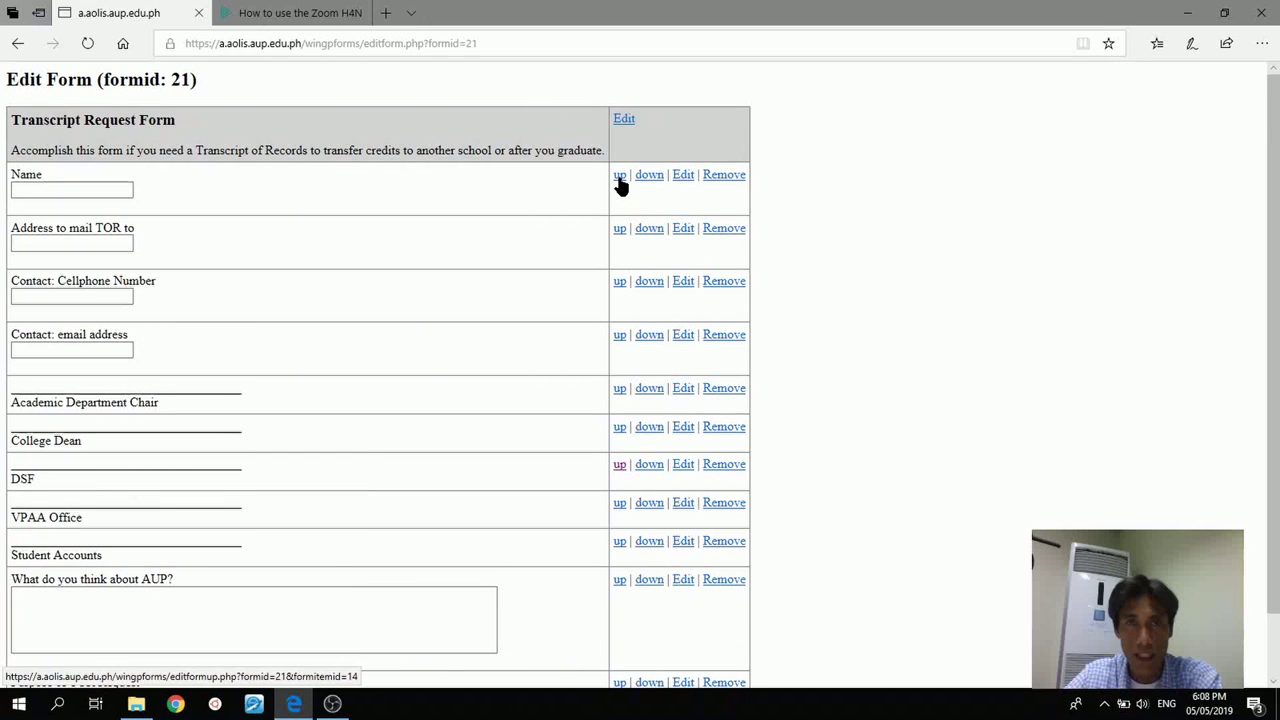
pyautogui.click(645, 180)
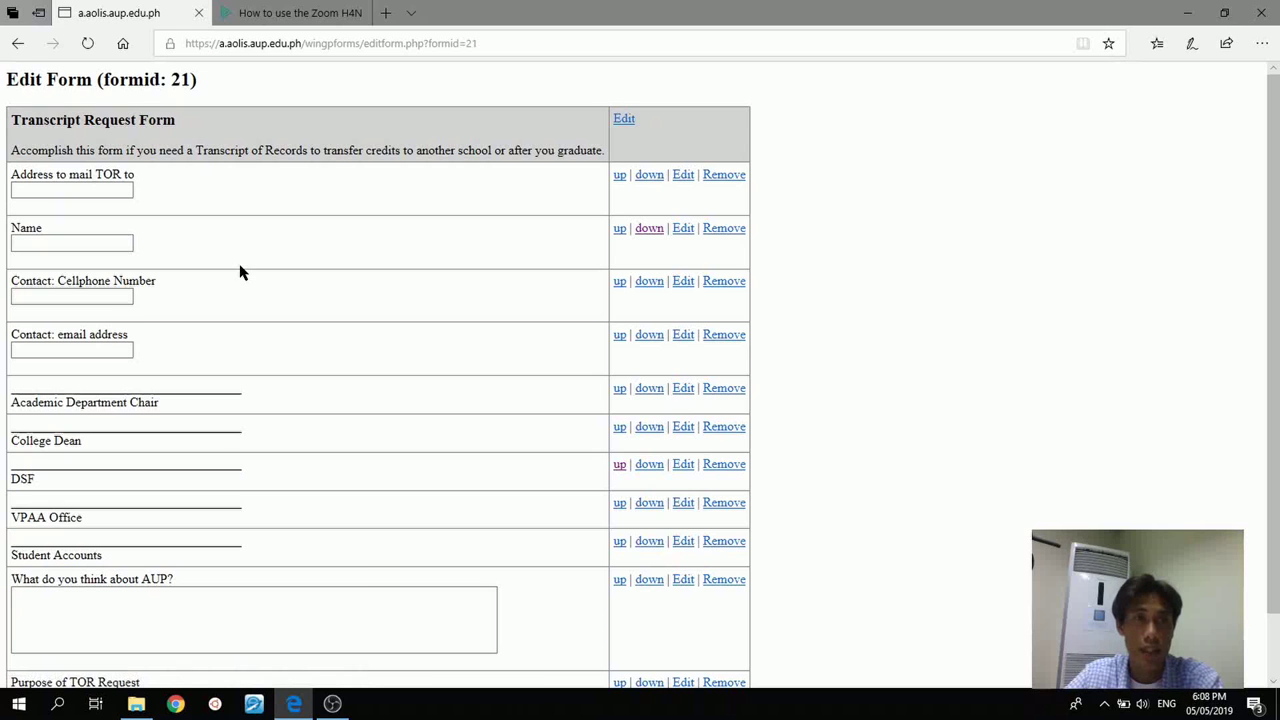
pyautogui.click(648, 230)
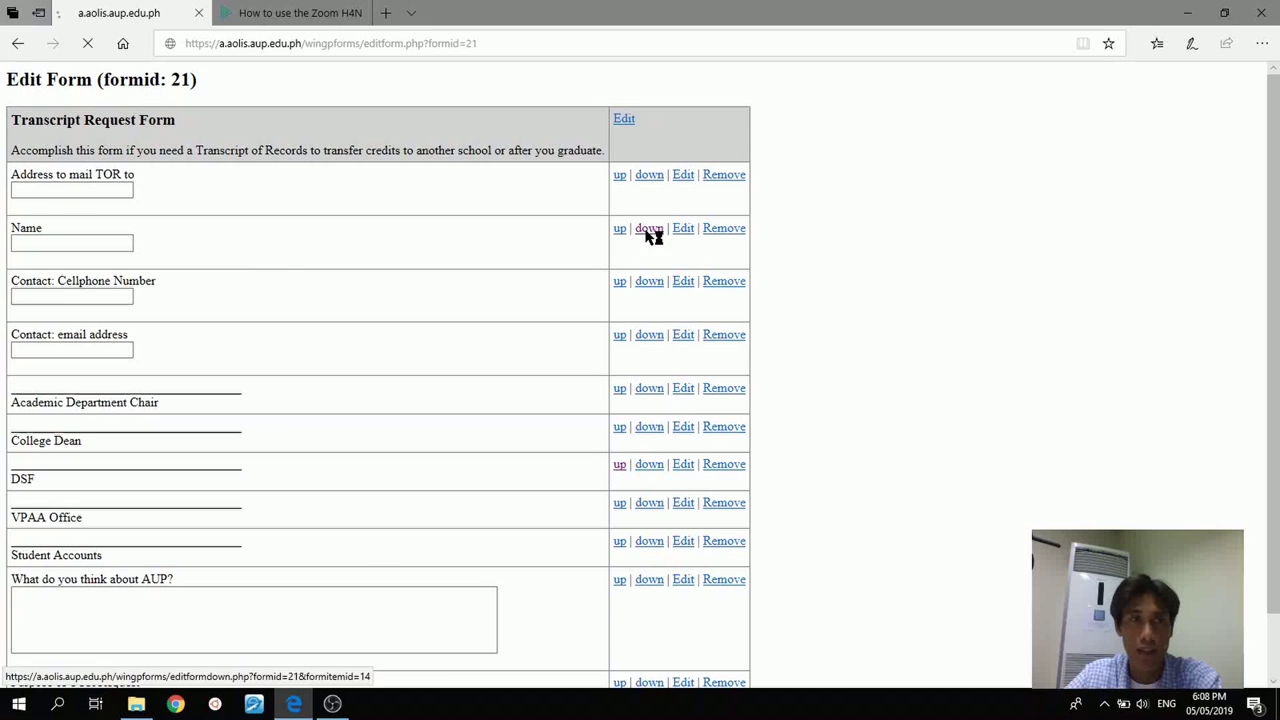
pyautogui.scroll(-1, 640, 603)
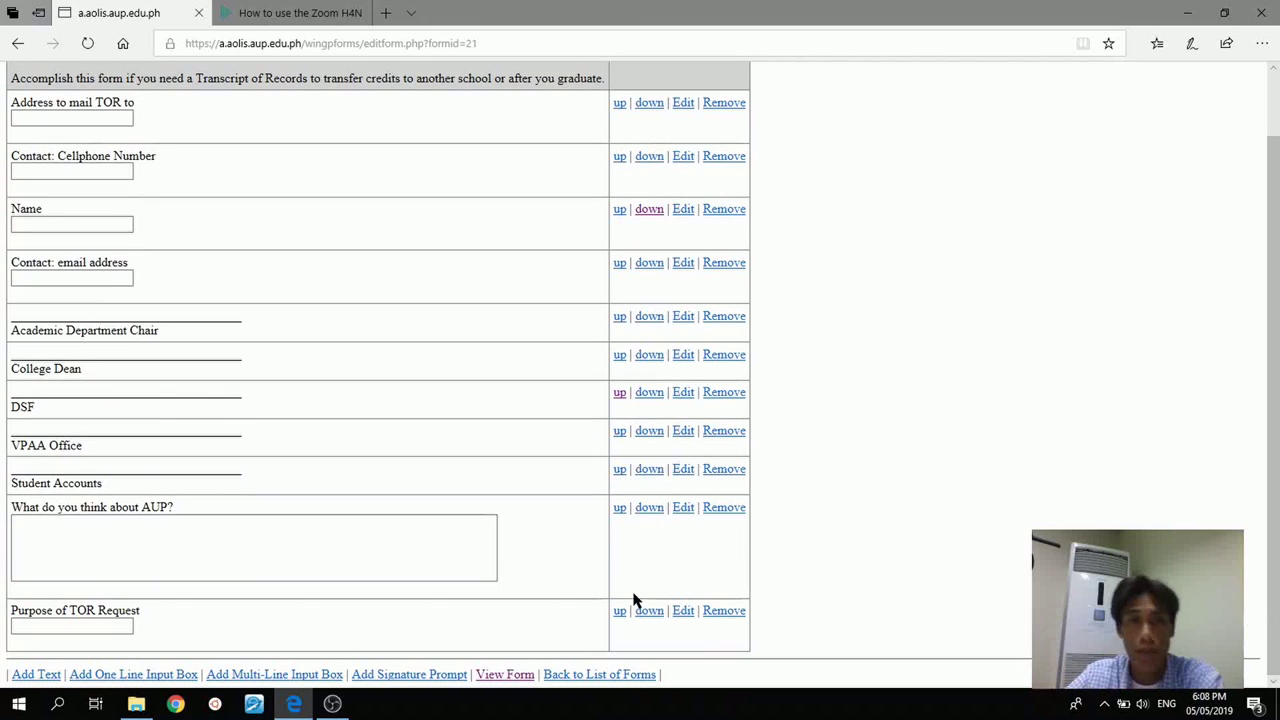
pyautogui.scroll(1, 426, 449)
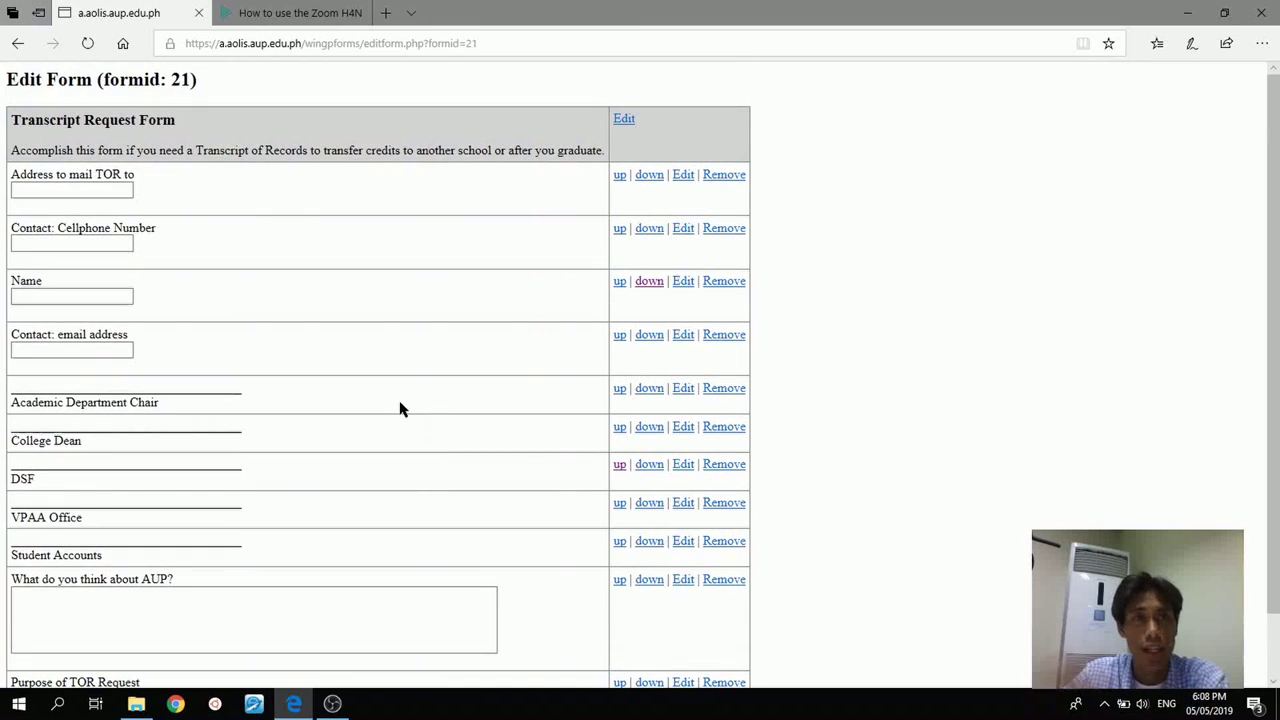
pyautogui.scroll(-1, 415, 392)
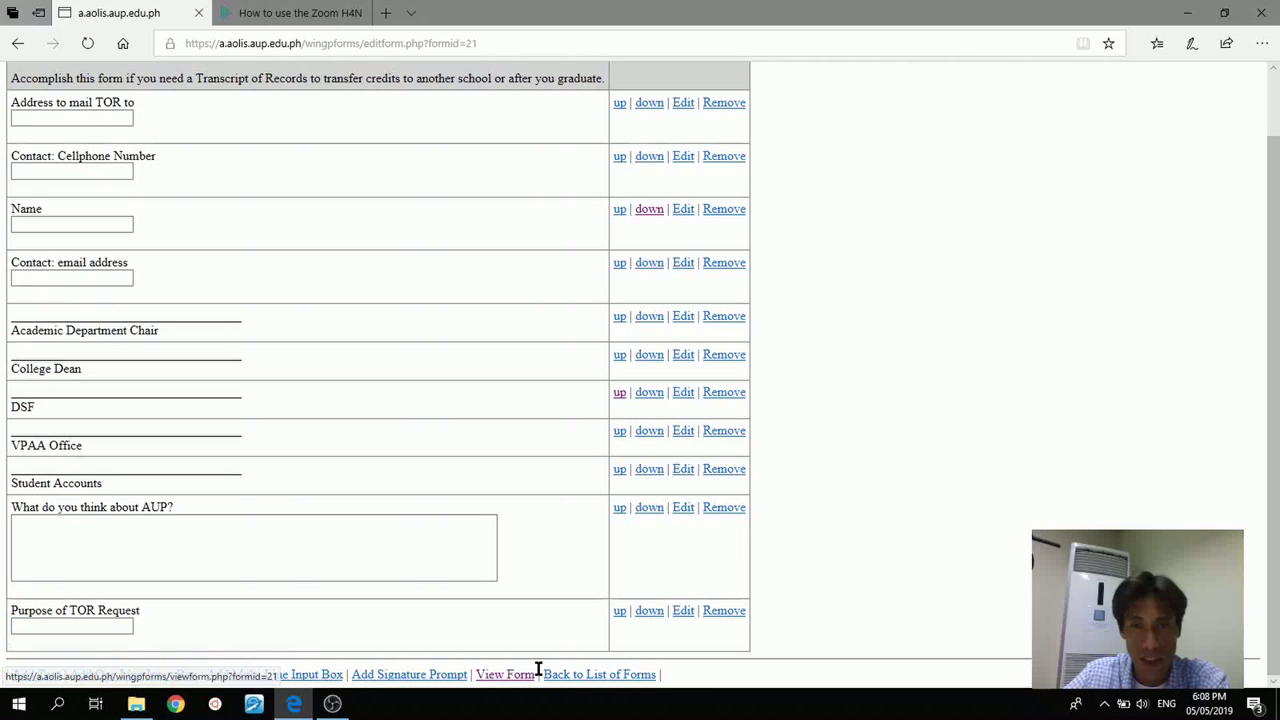
# Preview the test form thesis defense form, try its one-line input, then return to the Forms list.
pyautogui.click(574, 676)
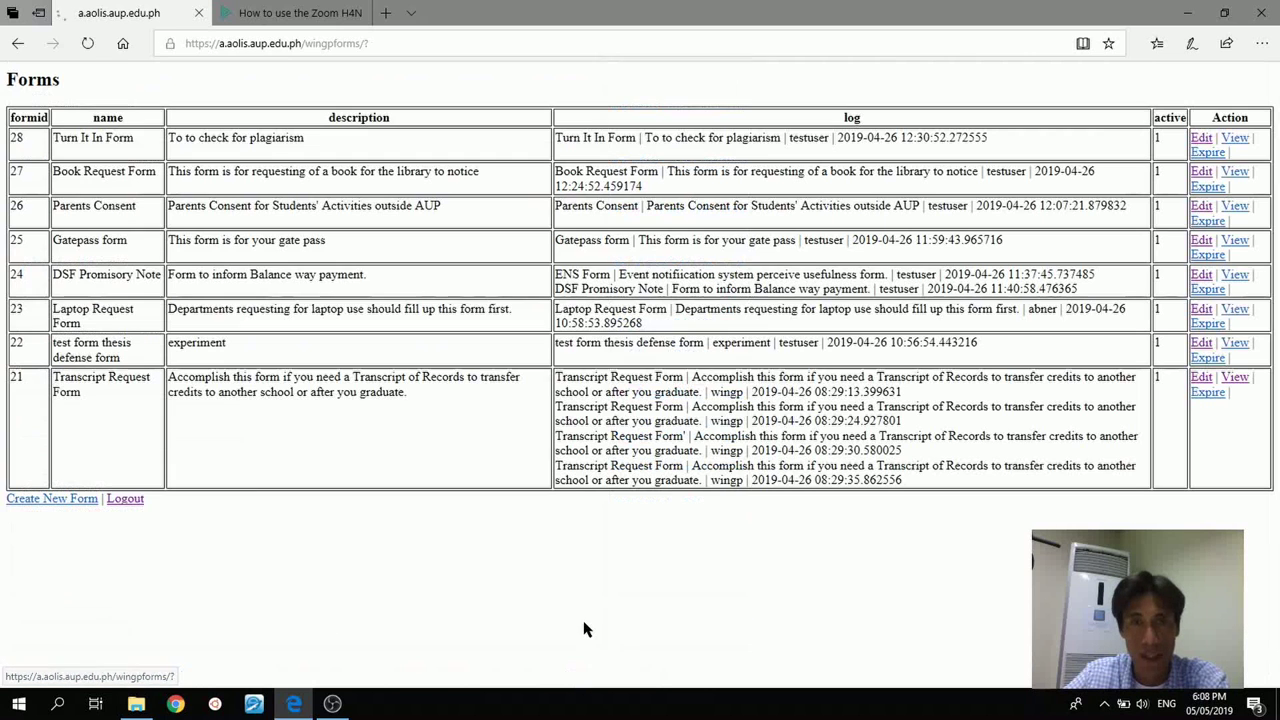
pyautogui.click(1235, 345)
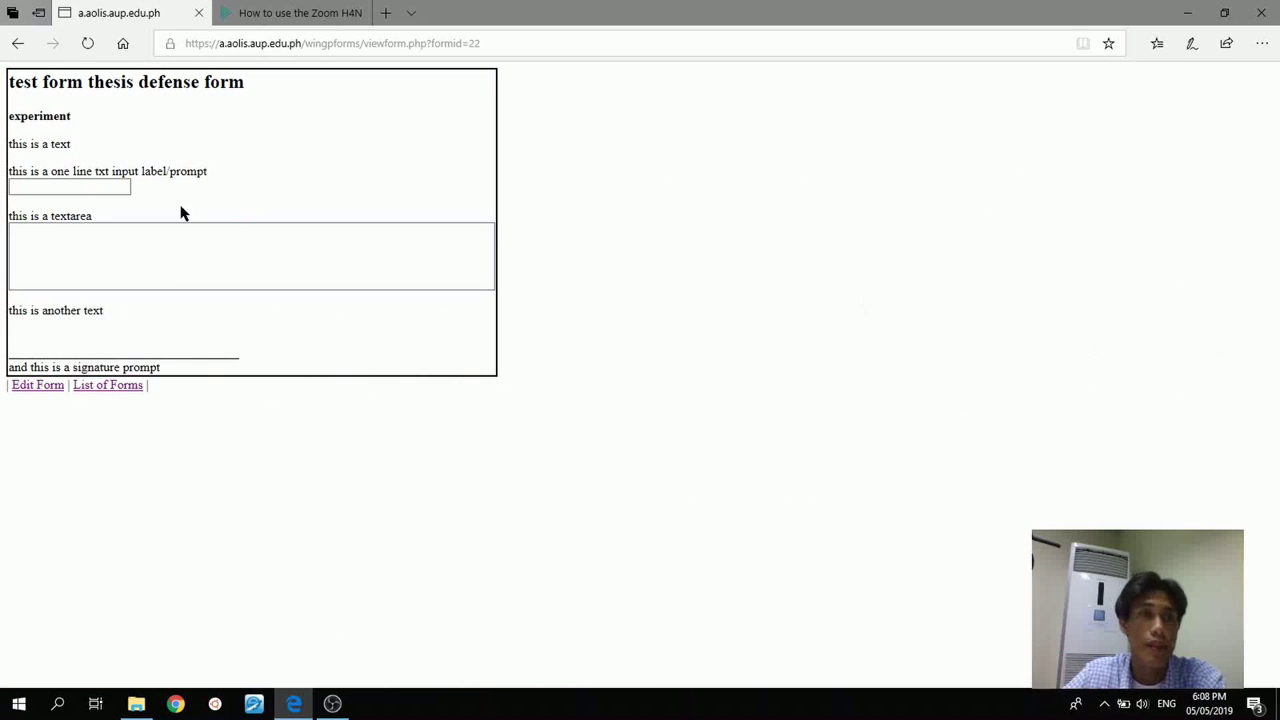
pyautogui.click(80, 186)
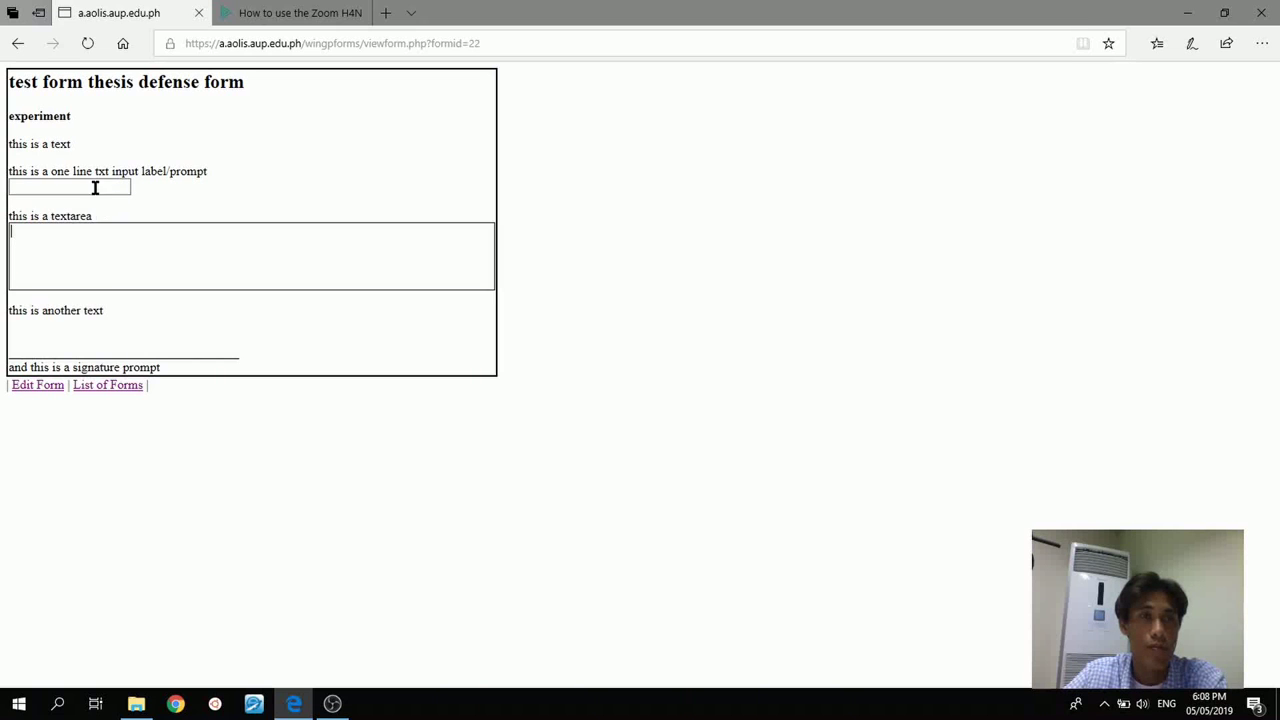
pyautogui.click(81, 385)
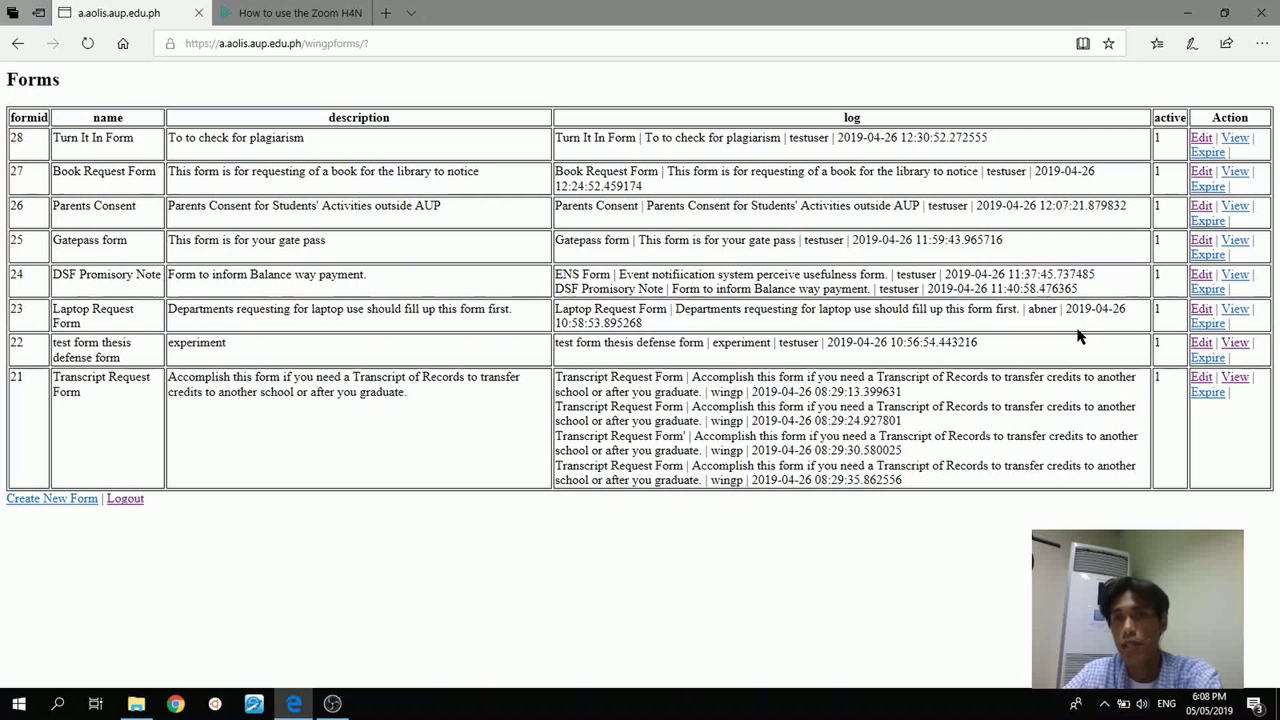
pyautogui.moveTo(1063, 349); pyautogui.dragTo(1063, 137)
pyautogui.click(998, 148)
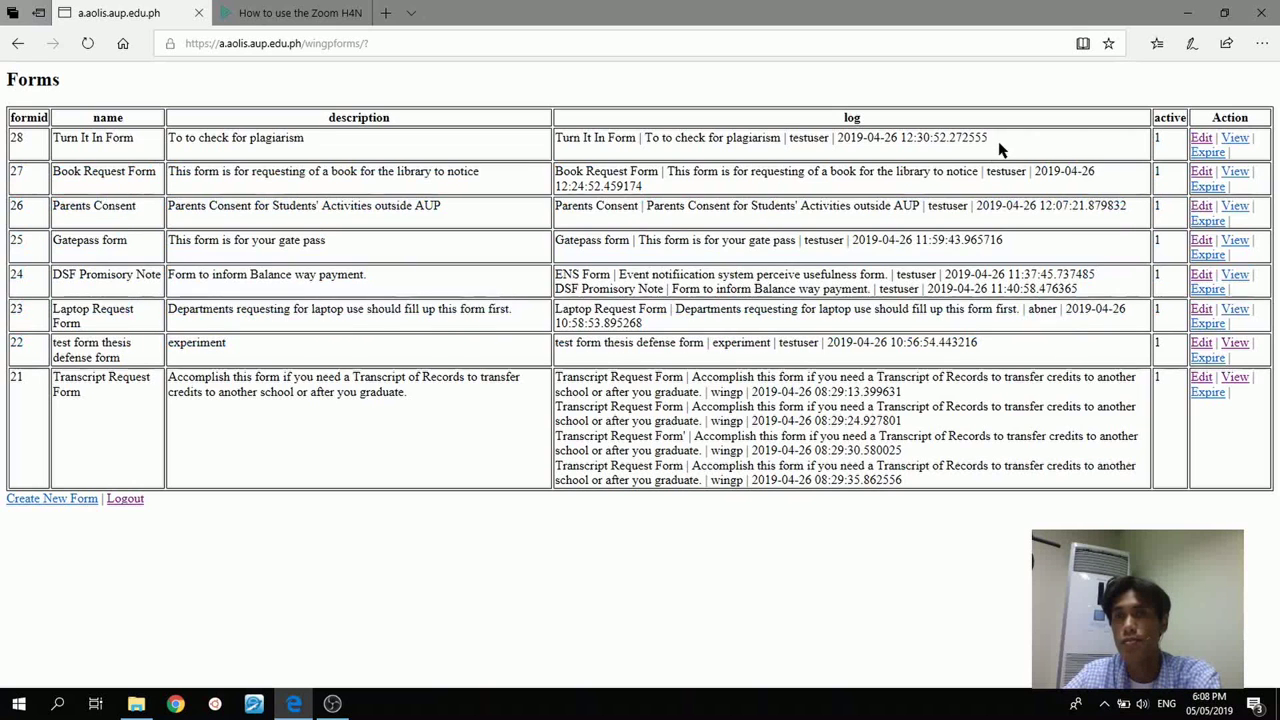
pyautogui.moveTo(771, 137); pyautogui.dragTo(914, 297)
pyautogui.click(965, 345)
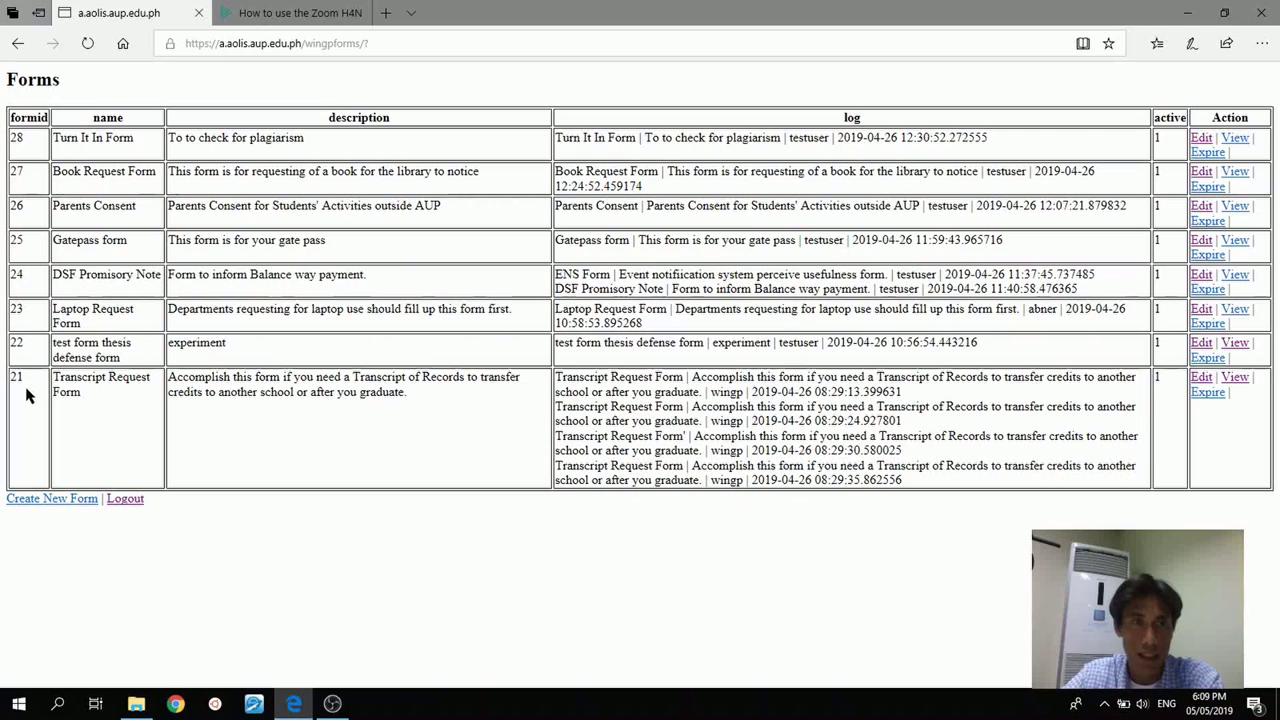
pyautogui.moveTo(127, 365); pyautogui.dragTo(92, 307)
pyautogui.moveTo(160, 276); pyautogui.dragTo(62, 274)
pyautogui.moveTo(128, 242); pyautogui.dragTo(45, 232)
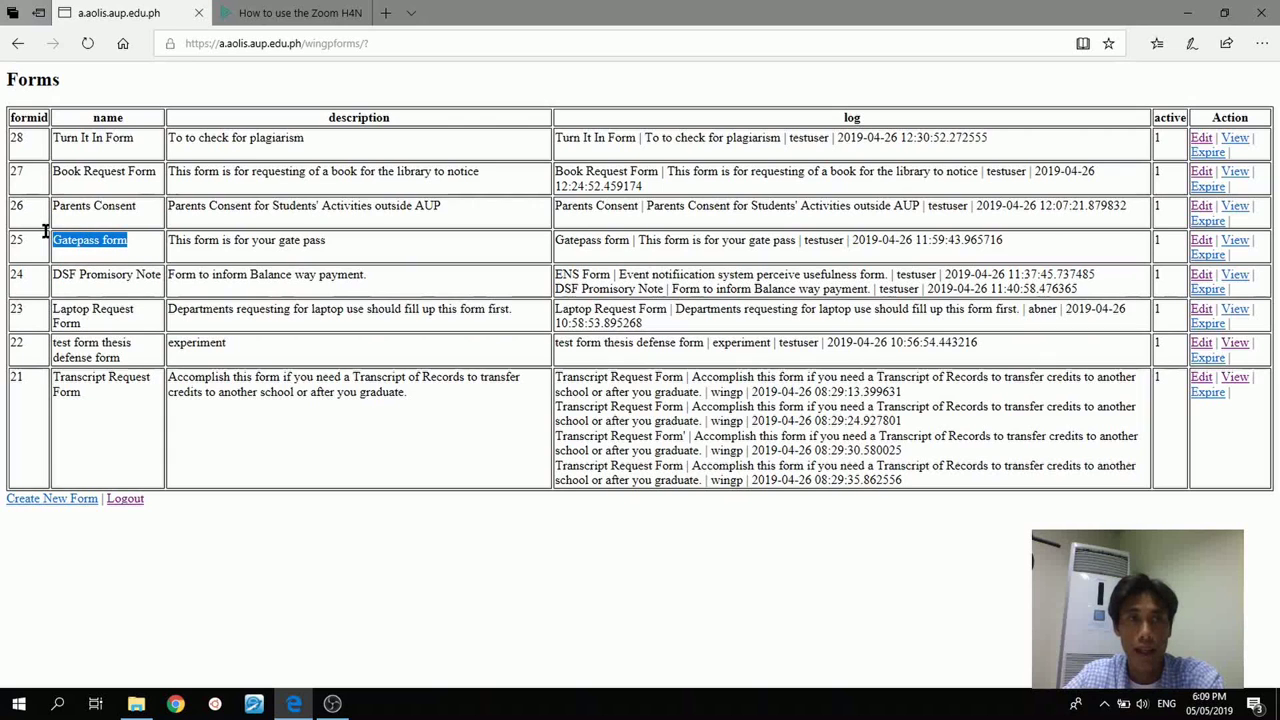
pyautogui.moveTo(150, 219); pyautogui.dragTo(64, 198)
pyautogui.click(90, 183)
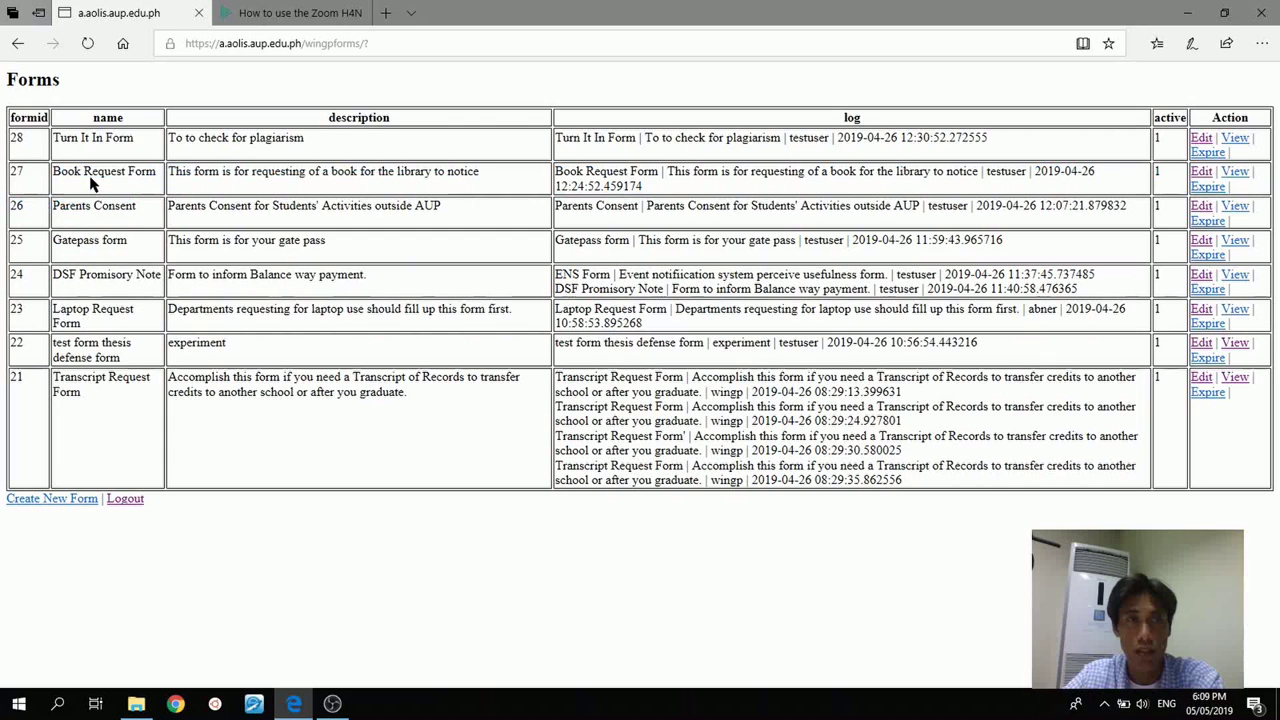
pyautogui.moveTo(157, 172); pyautogui.dragTo(92, 156)
pyautogui.click(125, 137)
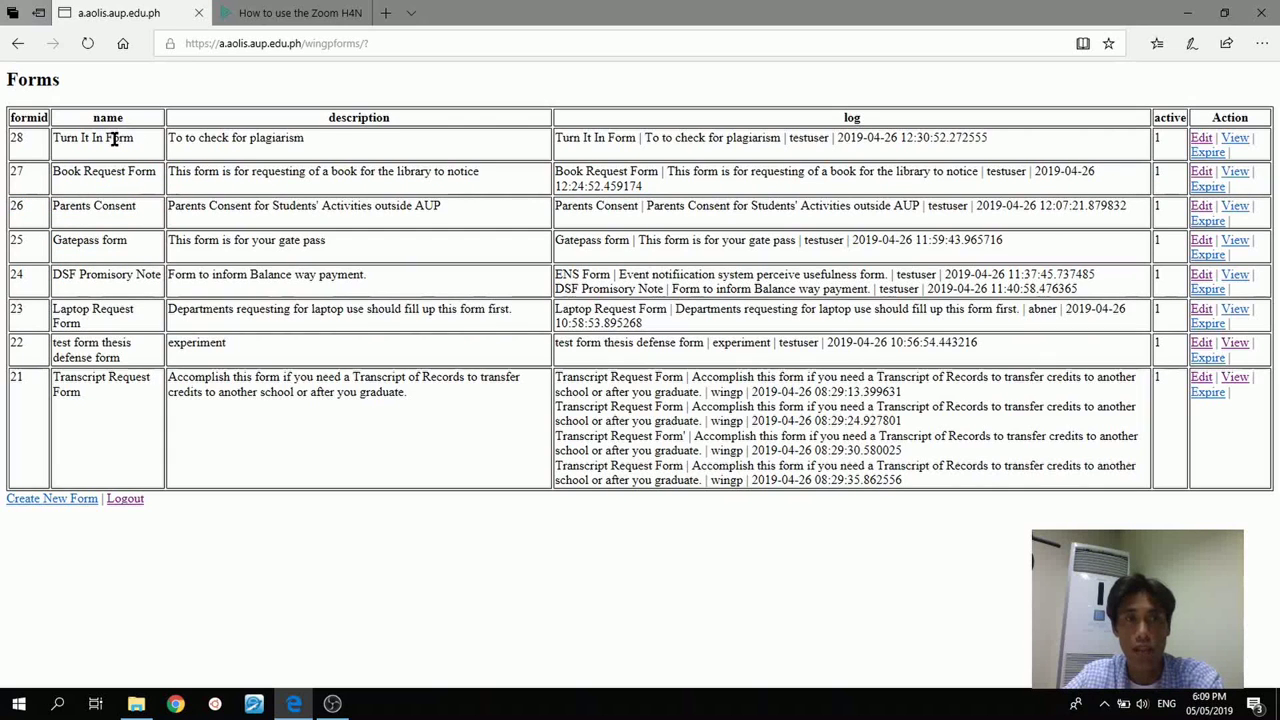
pyautogui.moveTo(120, 367); pyautogui.dragTo(137, 407)
pyautogui.click(137, 407)
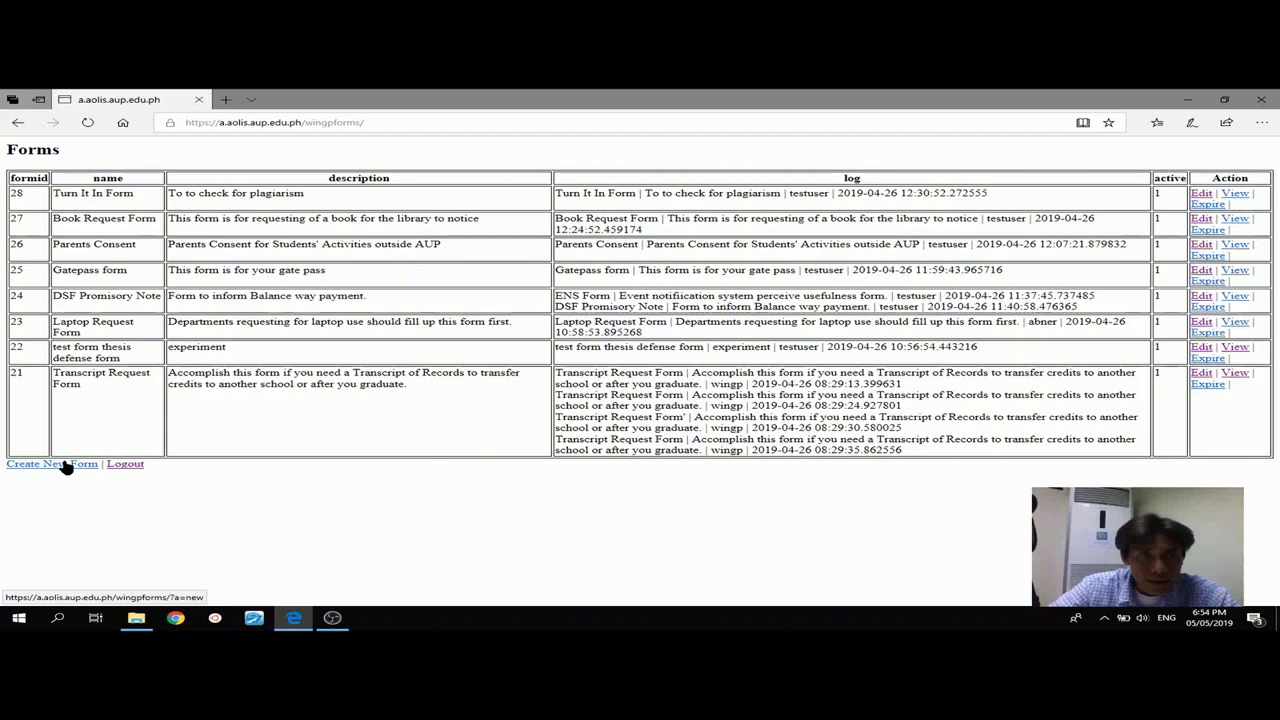
# Create a form named 'Appointment Slip' with description 'Generic Appointment Slip'.
pyautogui.click(63, 463)
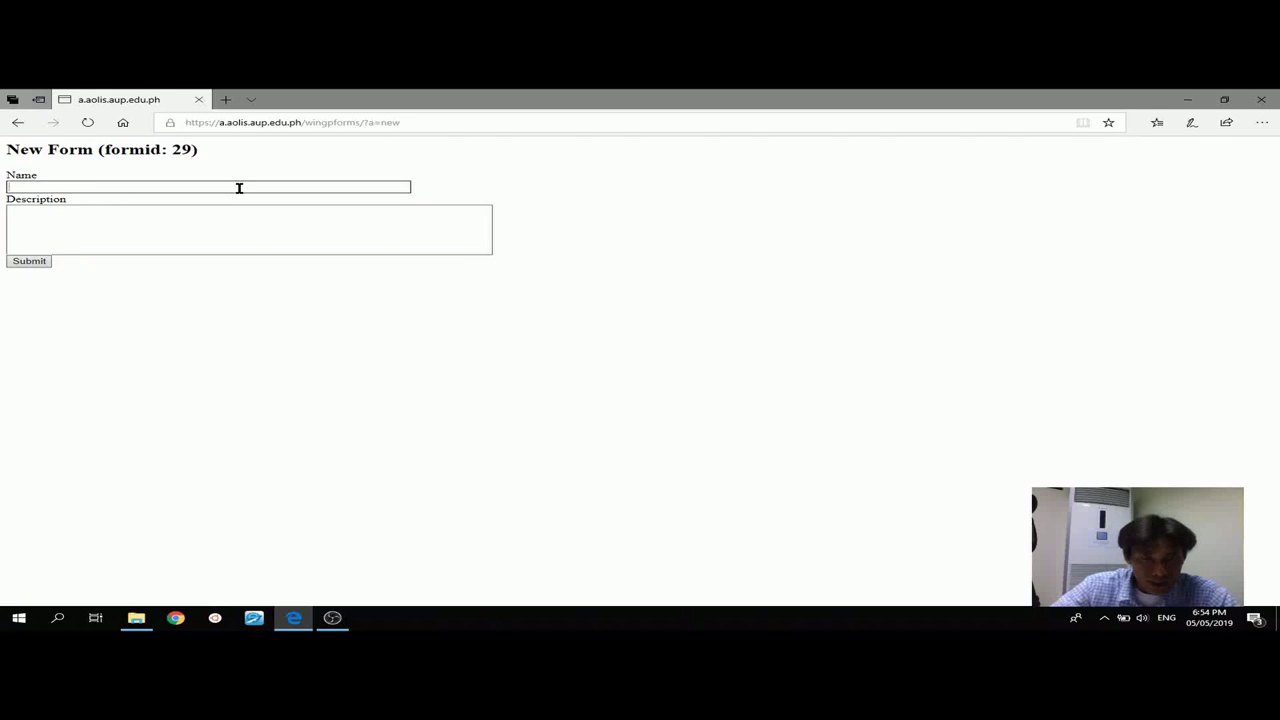
pyautogui.write('A')
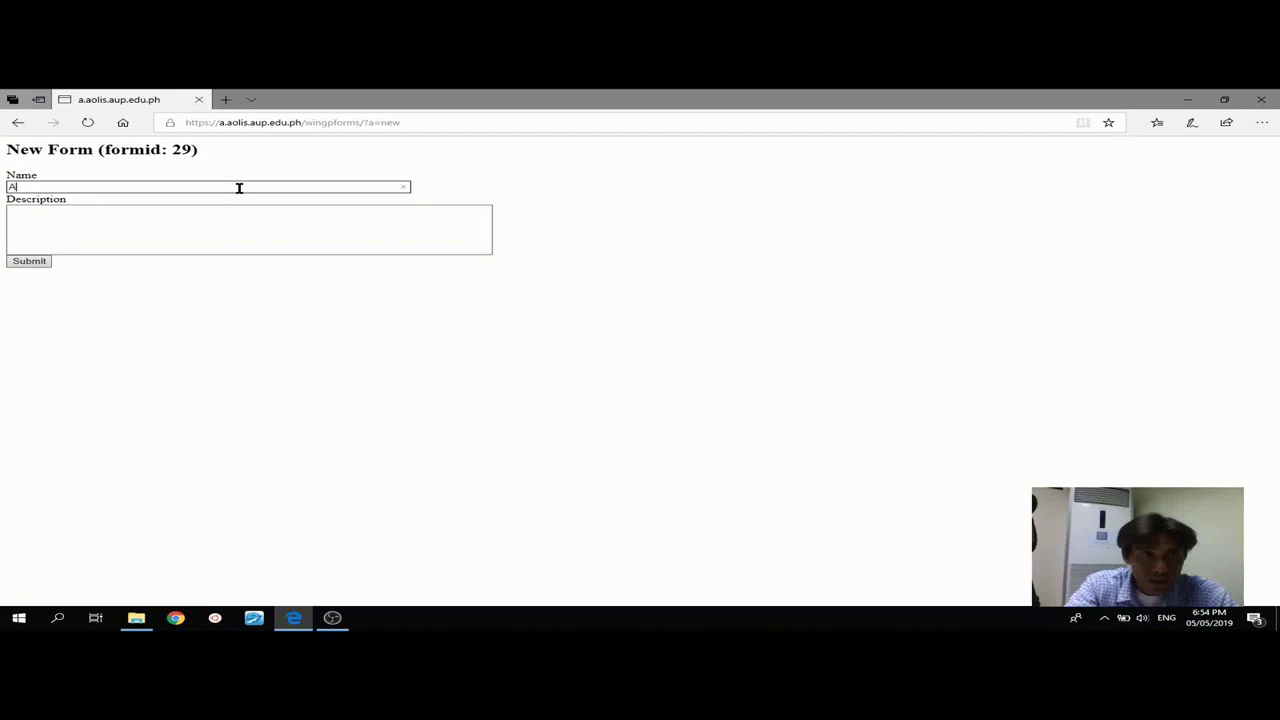
pyautogui.write('ppointment Slip')
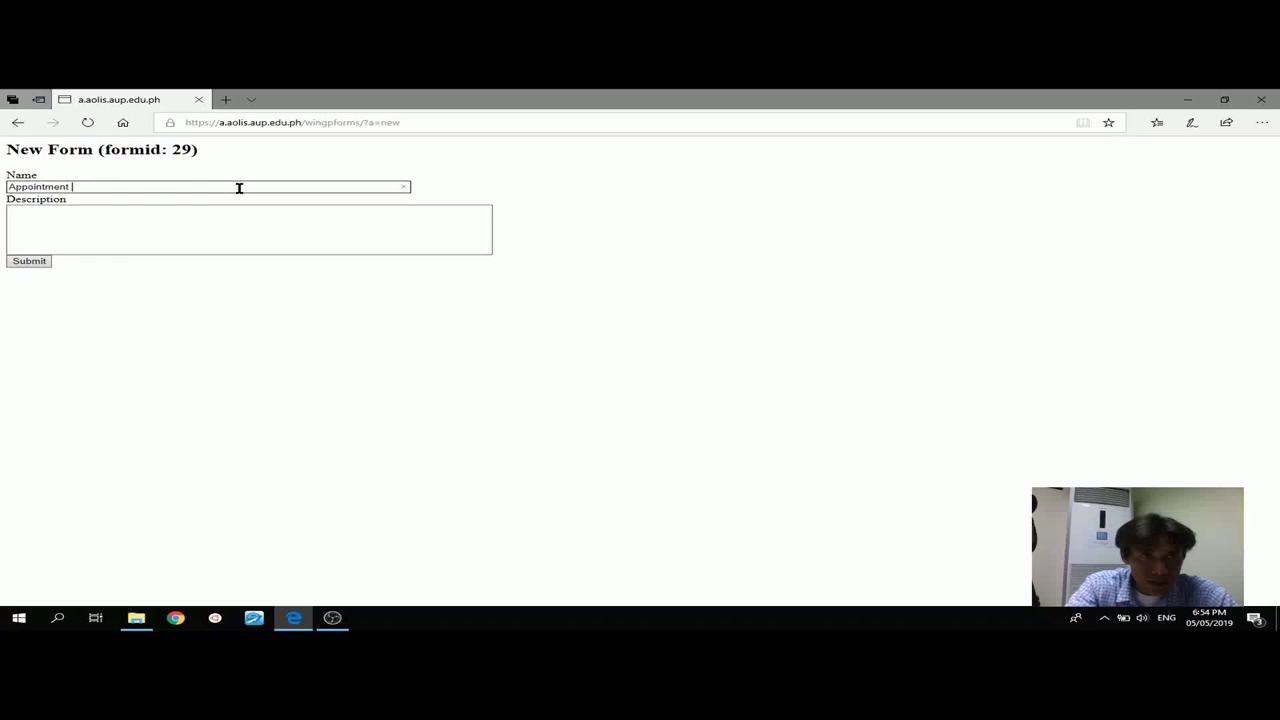
pyautogui.press('Tab')
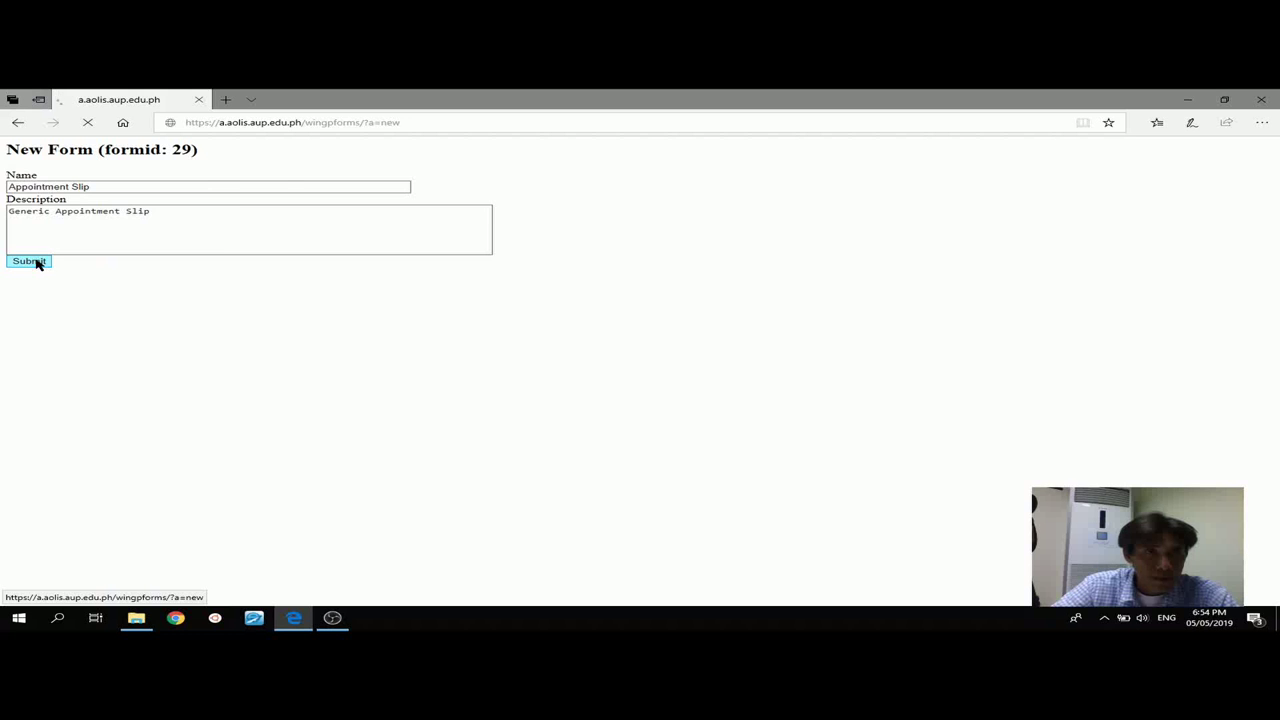
pyautogui.click(28, 261)
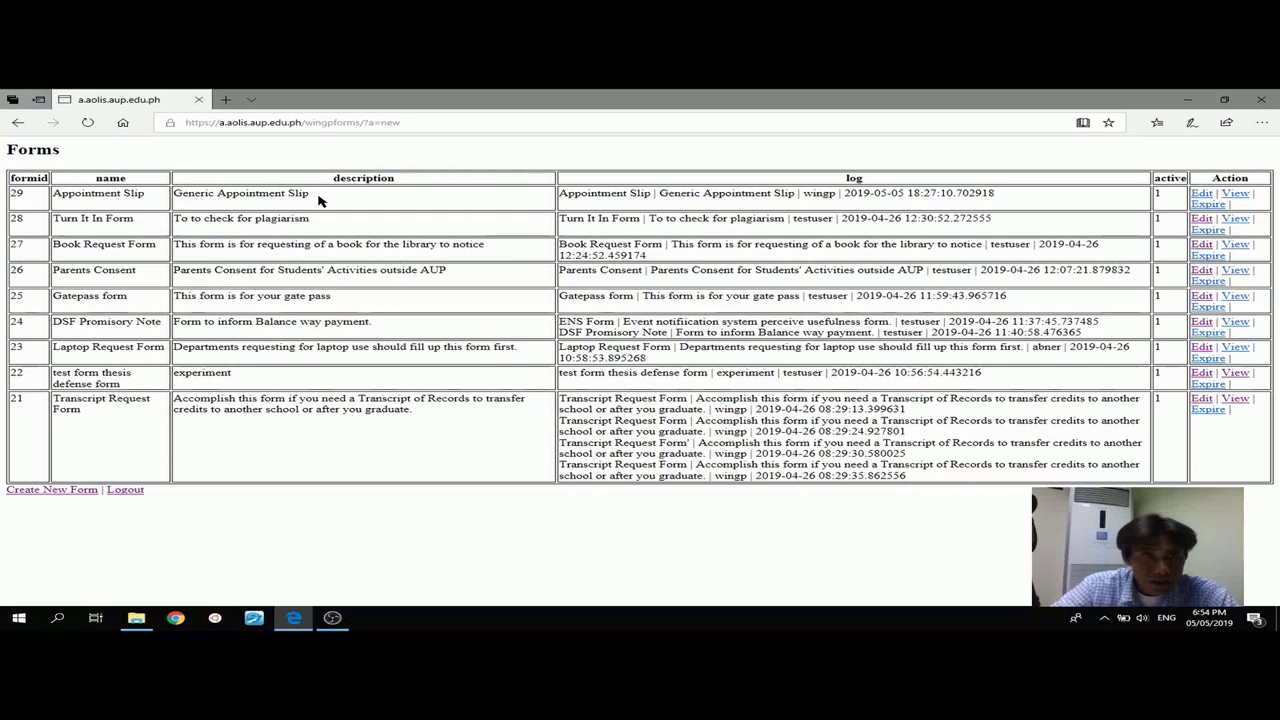
# Rename form 29 to 'Appointment Slip v 1.0' with description 'Generic Appointment Slip v 1.0'.
pyautogui.click(1203, 195)
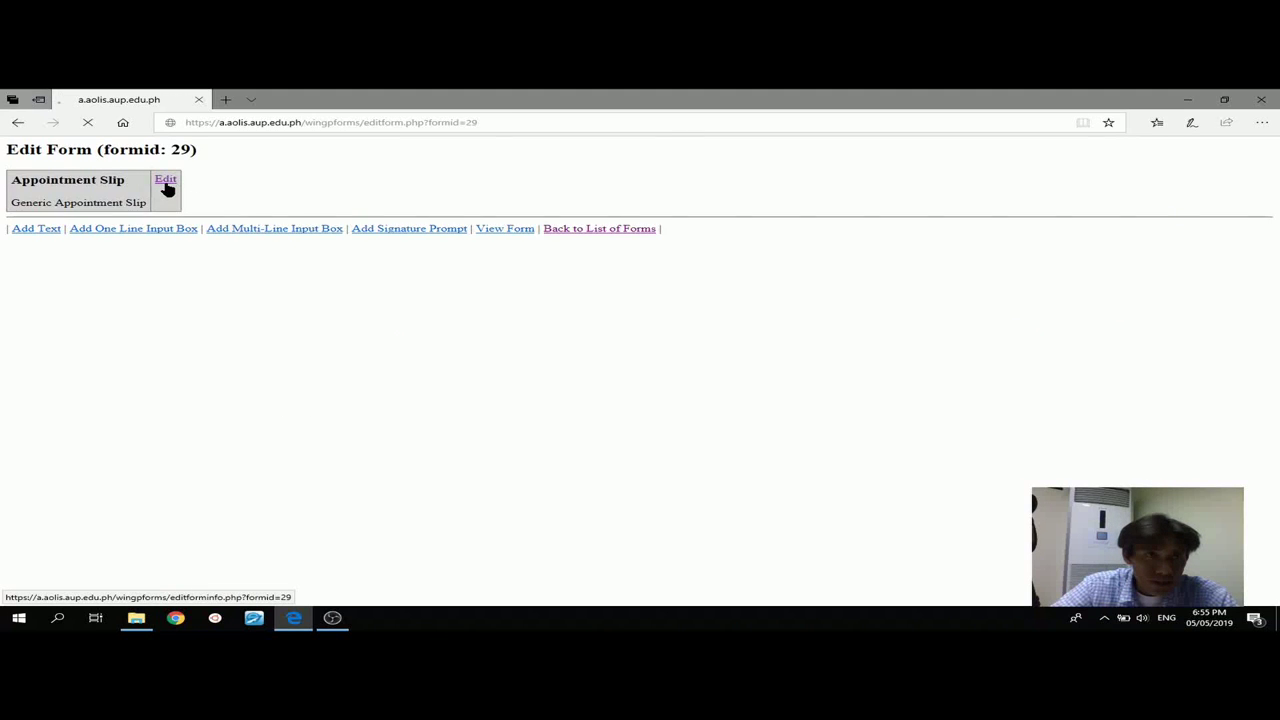
pyautogui.click(165, 182)
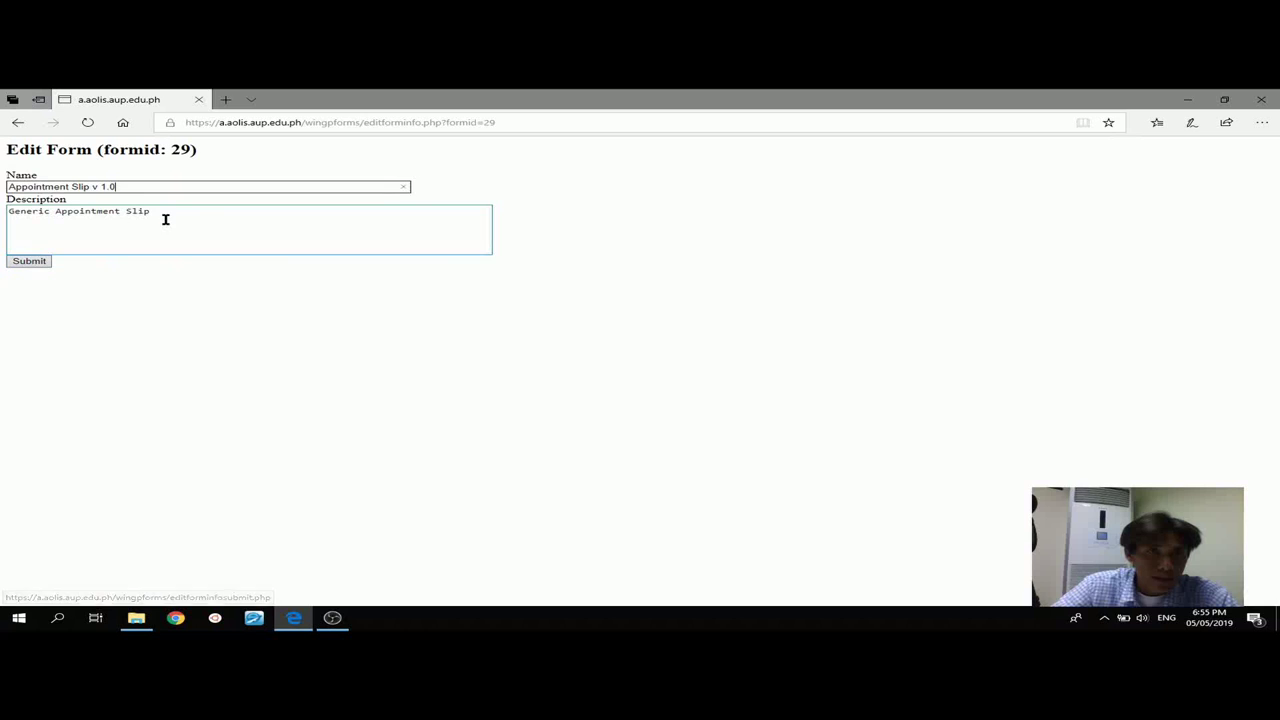
pyautogui.click(169, 217)
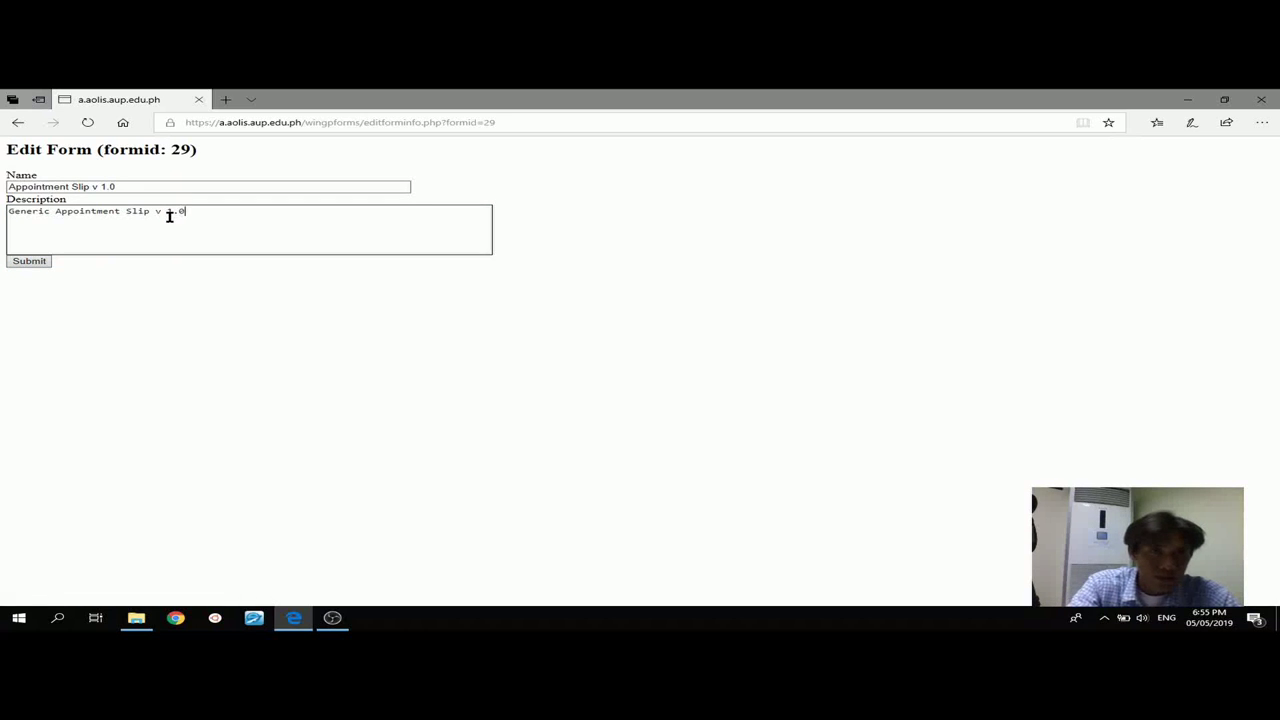
pyautogui.click(31, 261)
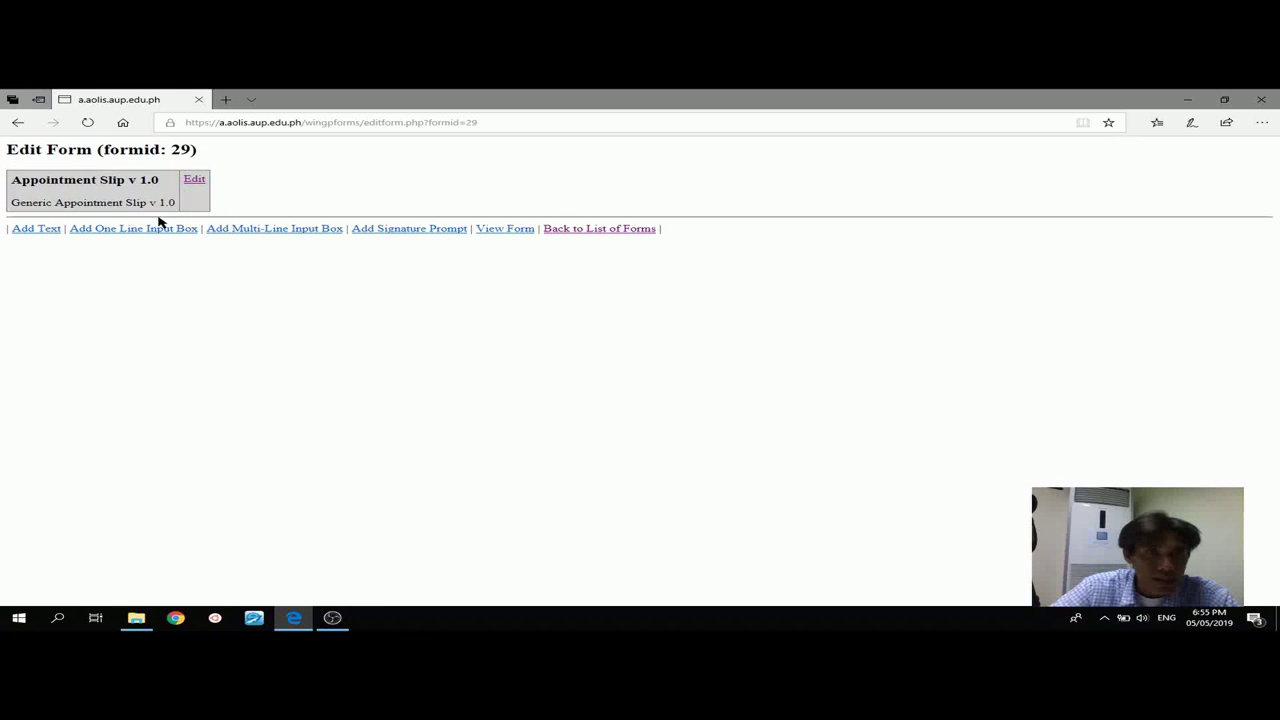
# Start a new text item and type 'Adventist Universi' as the heading text.
pyautogui.click(54, 233)
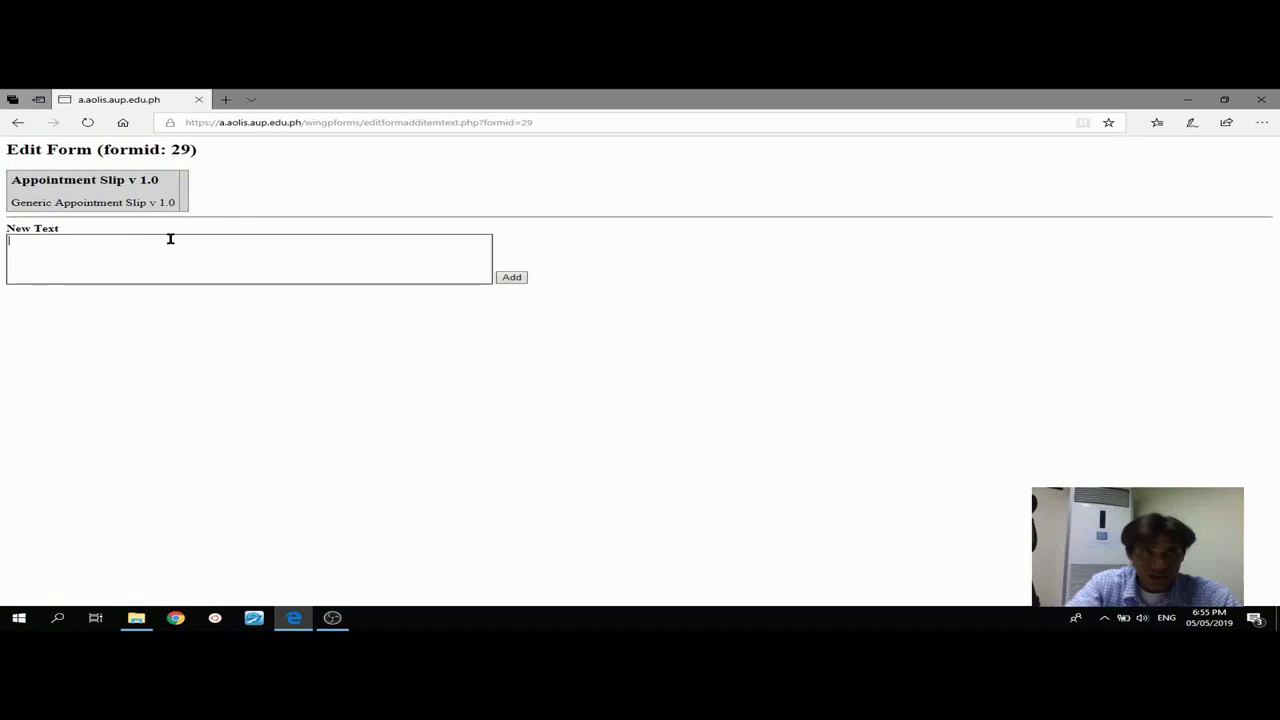
pyautogui.write('Adventist Univ')
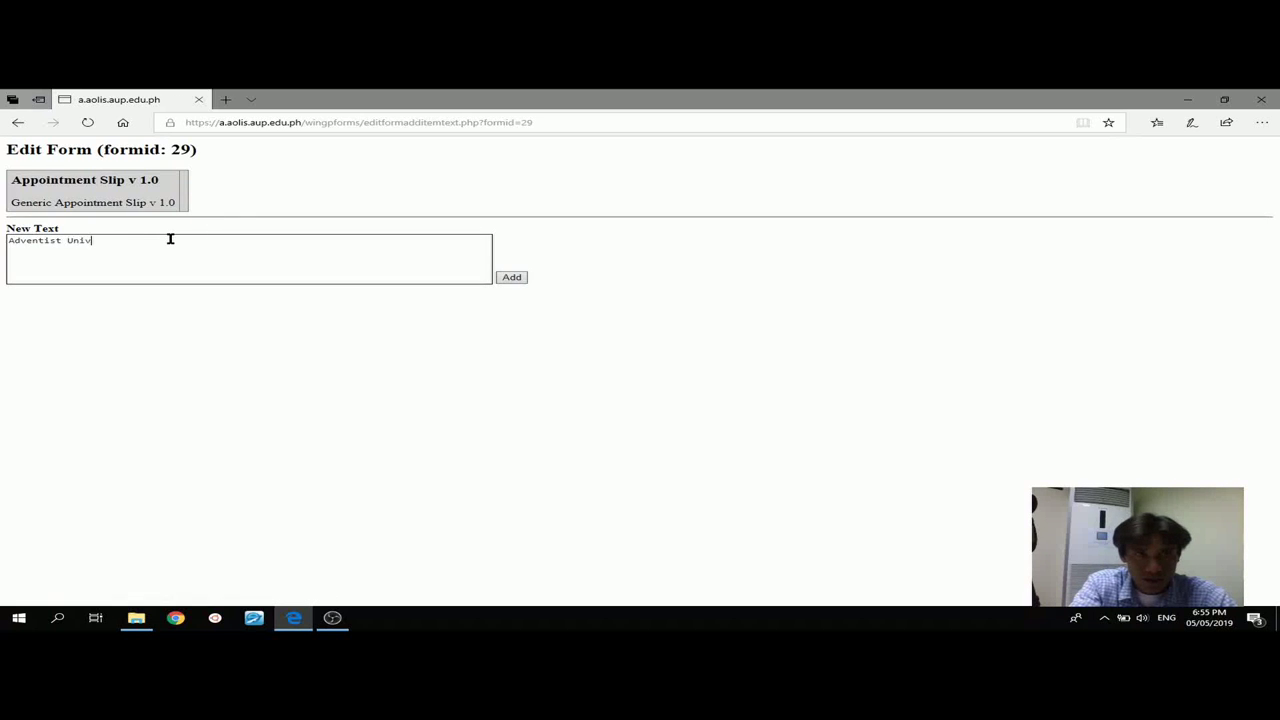
pyautogui.write('ersi')
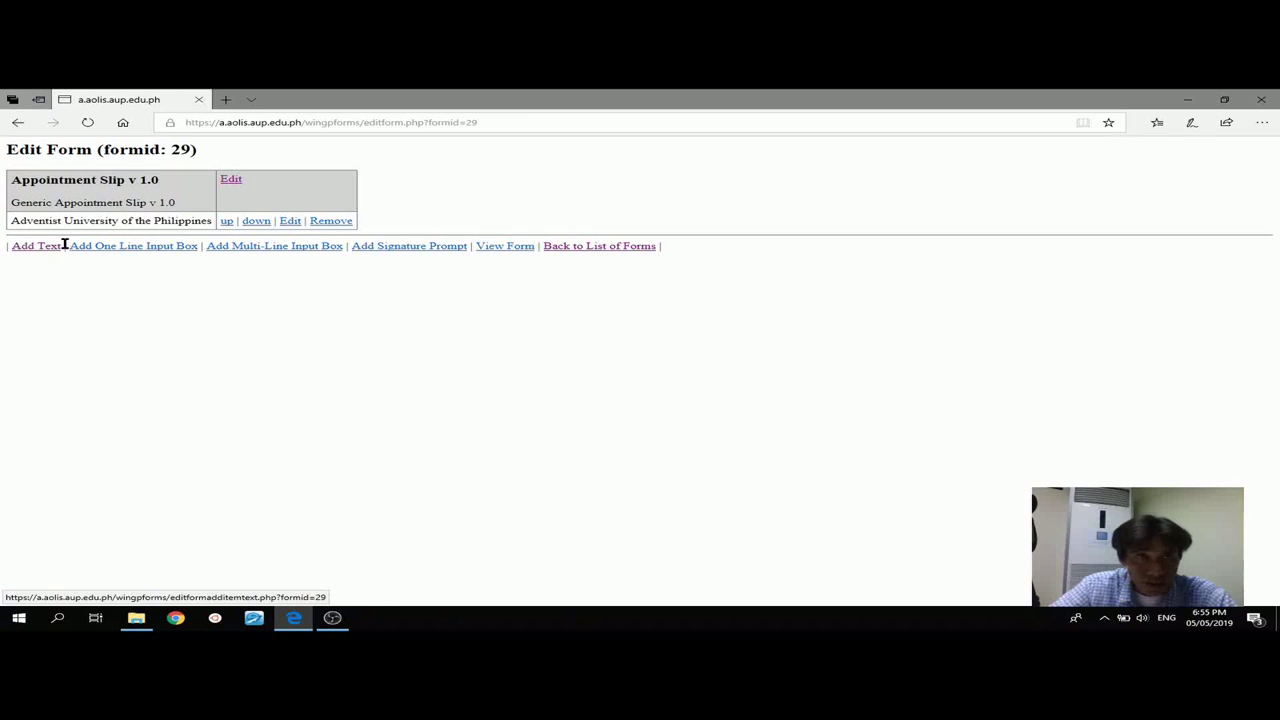
# Add one-line input boxes labelled What:, When:, Time: and Venue:.
pyautogui.click(125, 247)
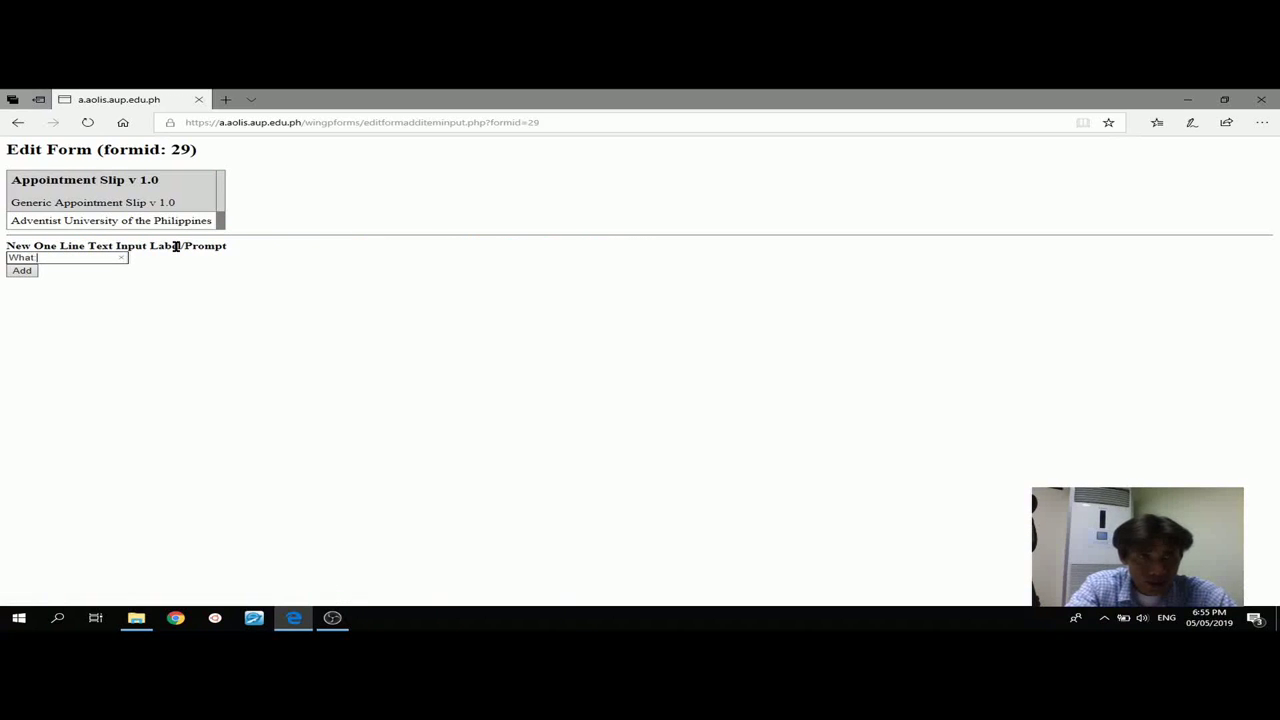
pyautogui.write('What:')
pyautogui.click(23, 270)
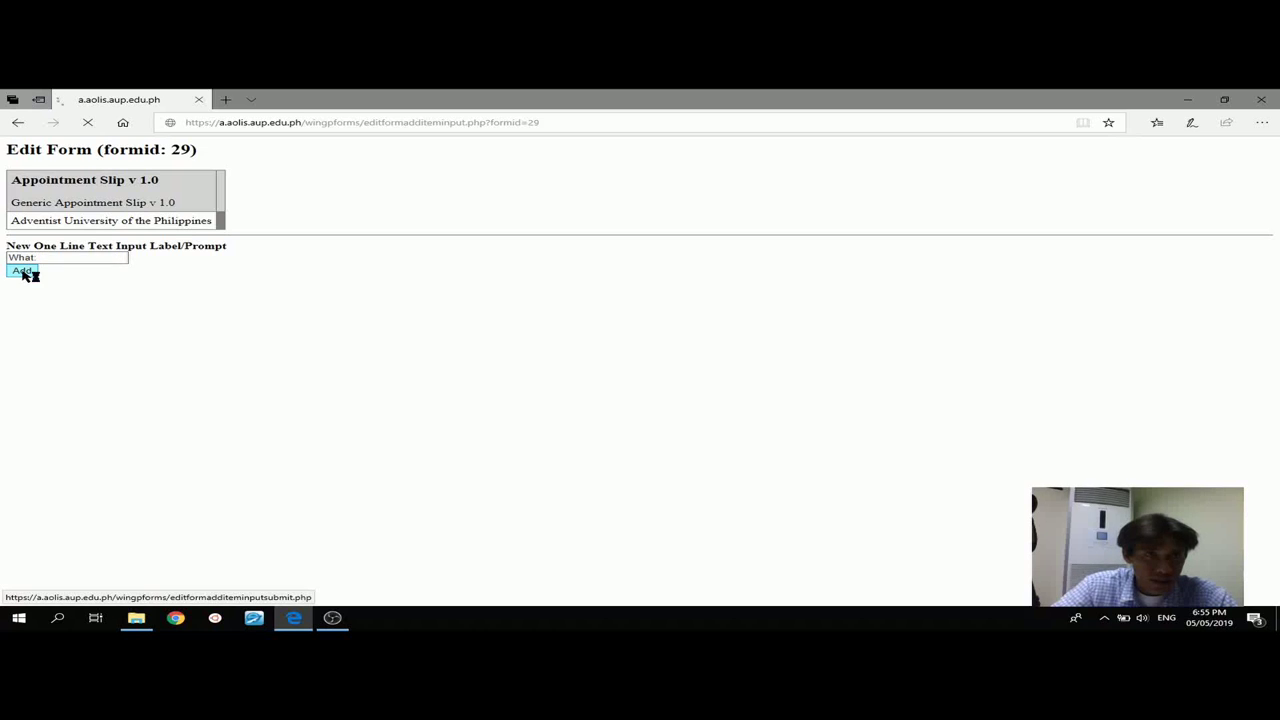
pyautogui.click(147, 288)
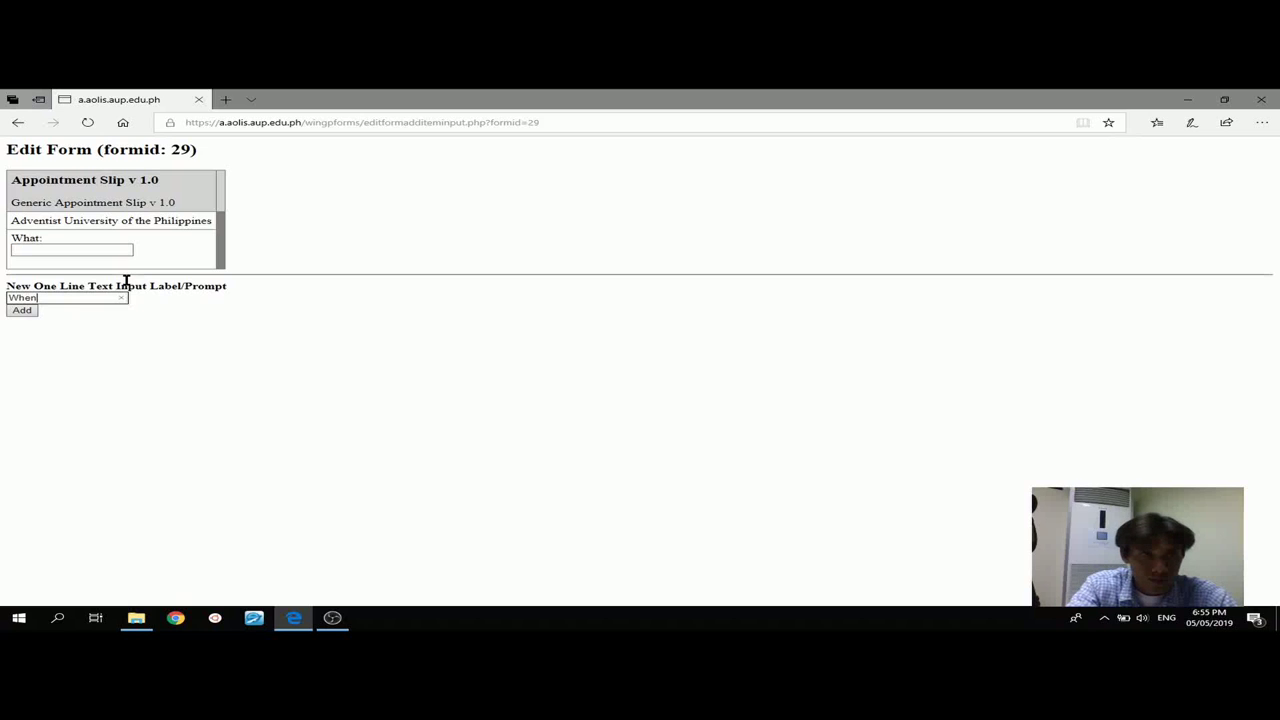
pyautogui.click(24, 310)
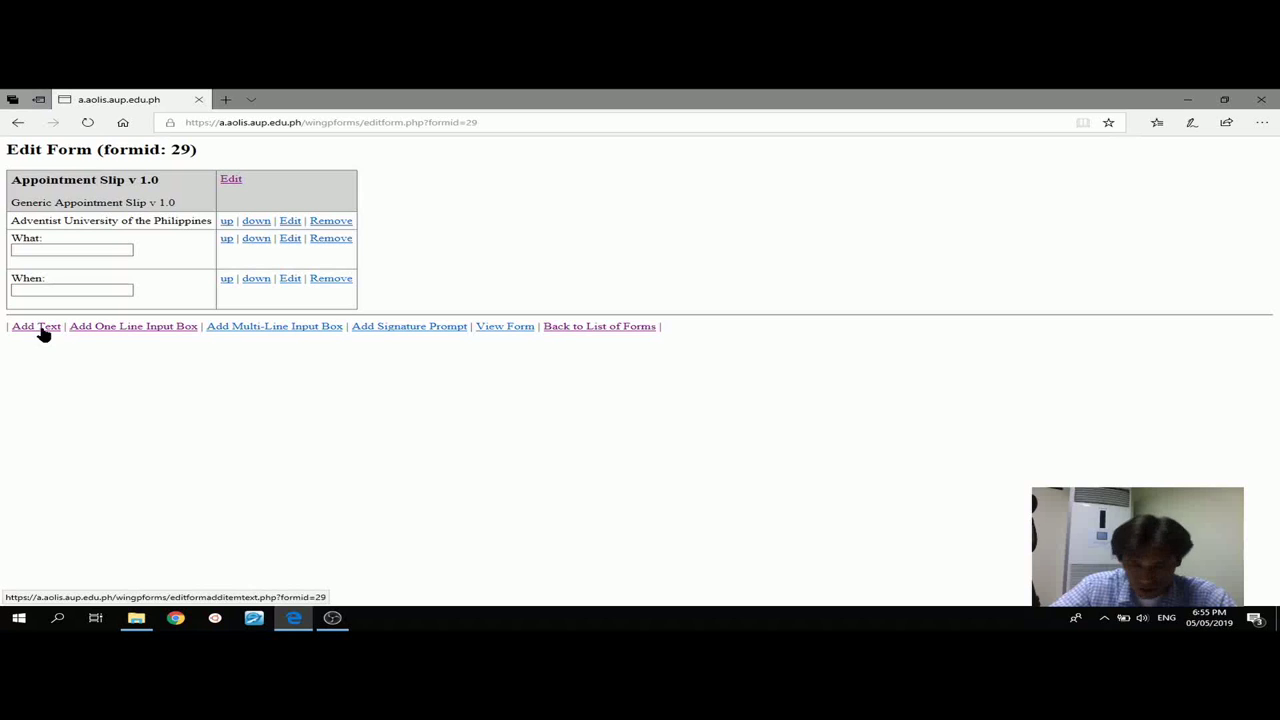
pyautogui.click(99, 330)
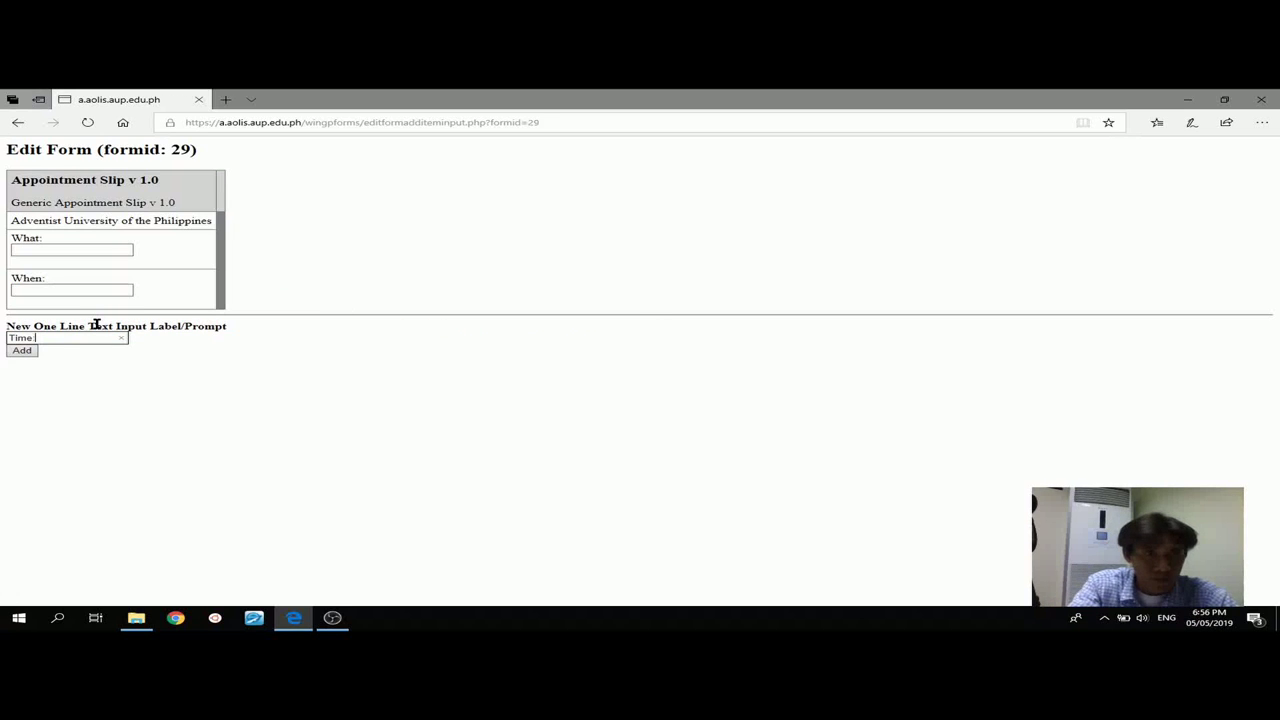
pyautogui.write('Time:')
pyautogui.click(24, 350)
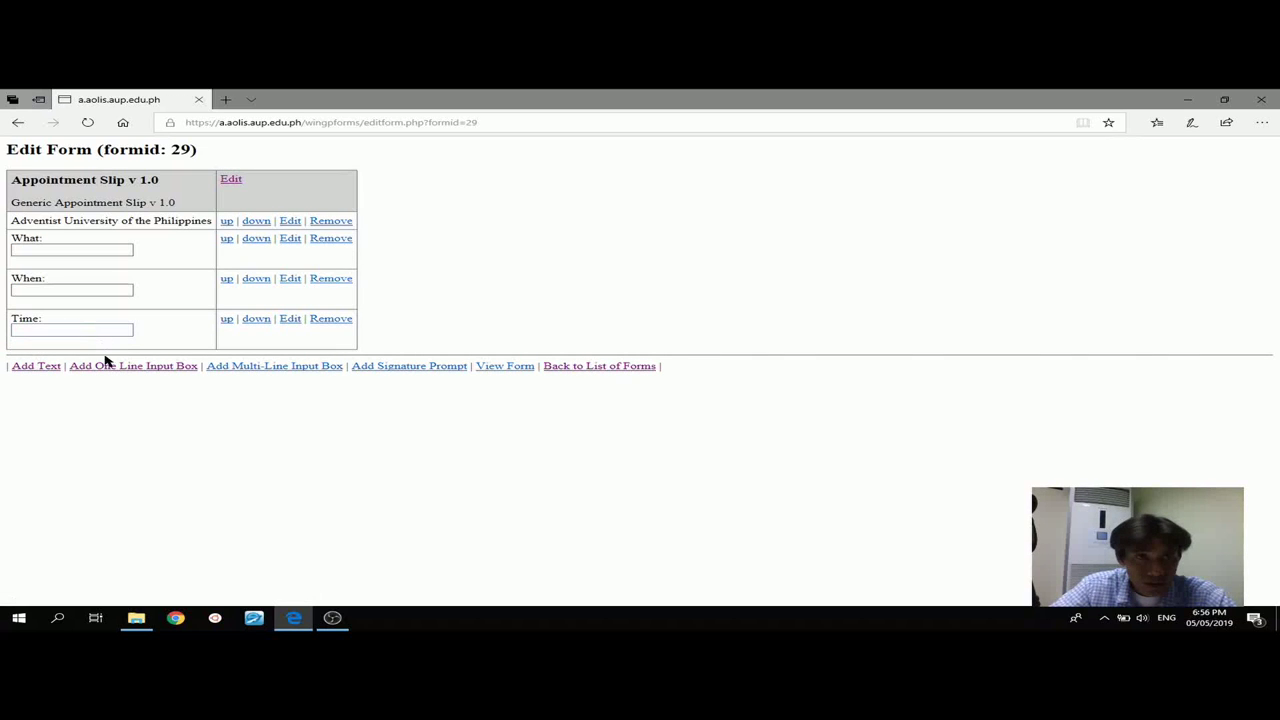
pyautogui.click(109, 366)
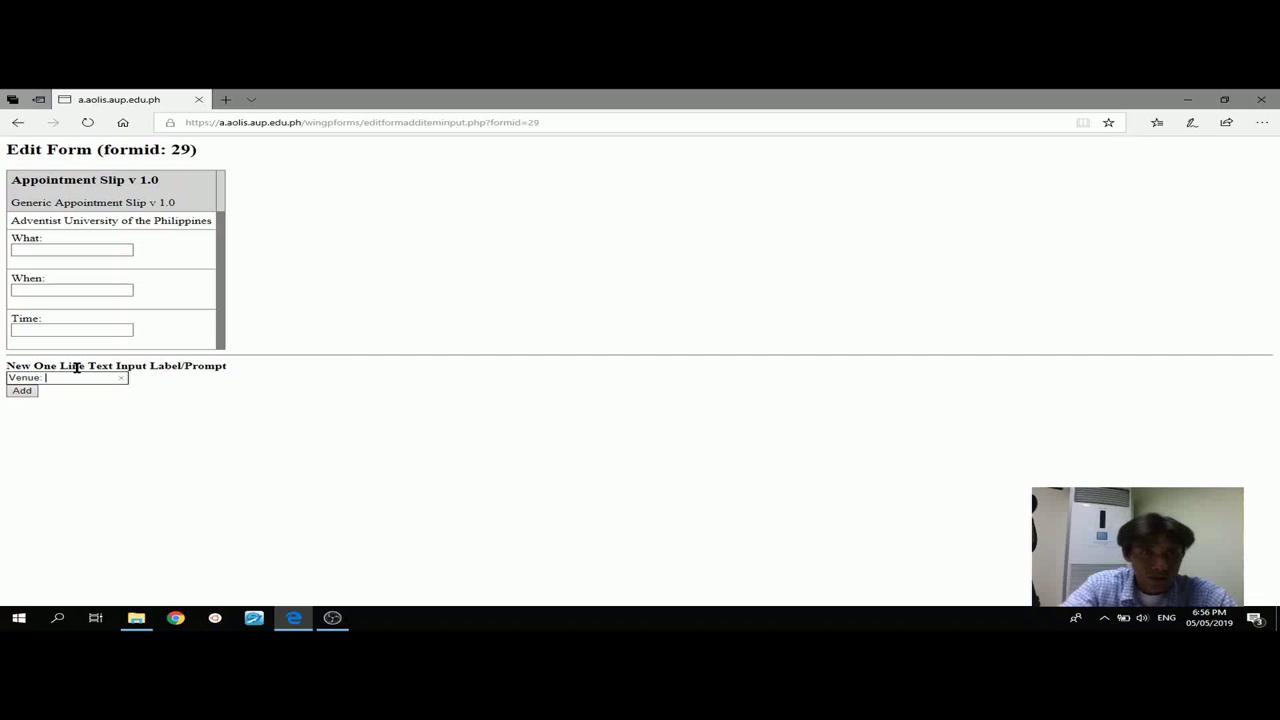
pyautogui.click(31, 390)
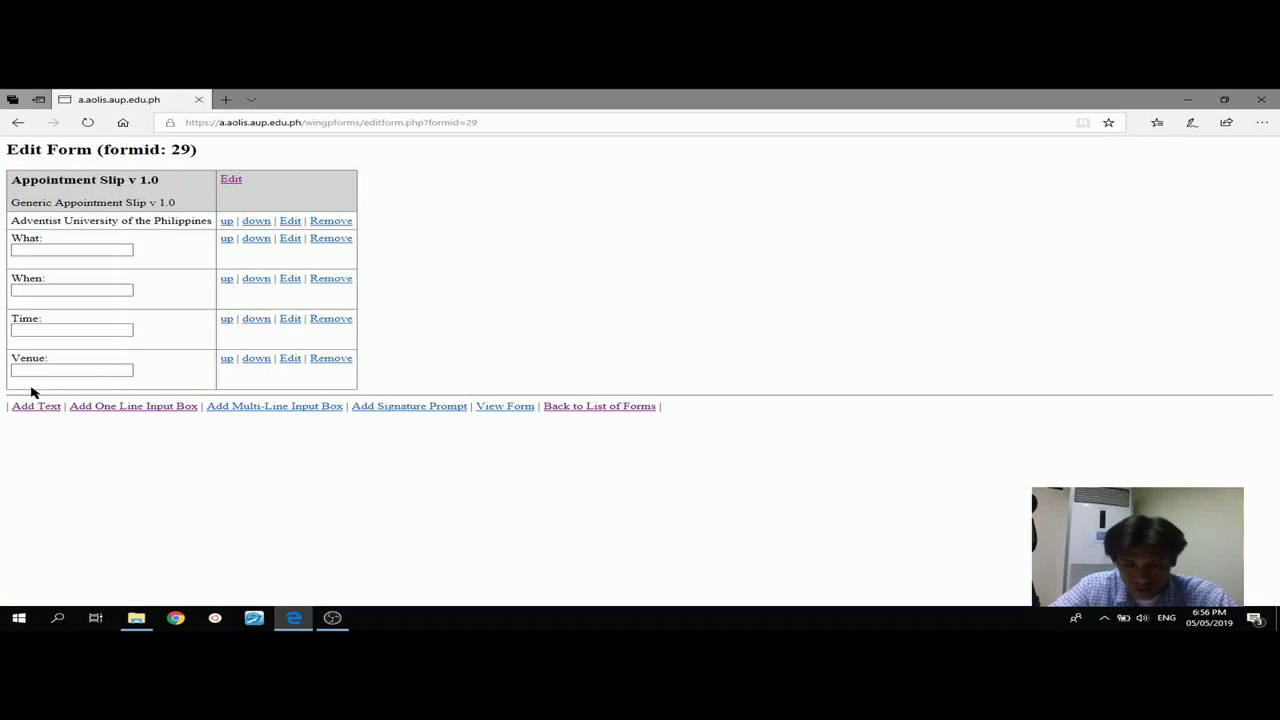
# Add a multi-line 'Agenda:' input box and re-save its label unchanged.
pyautogui.click(238, 412)
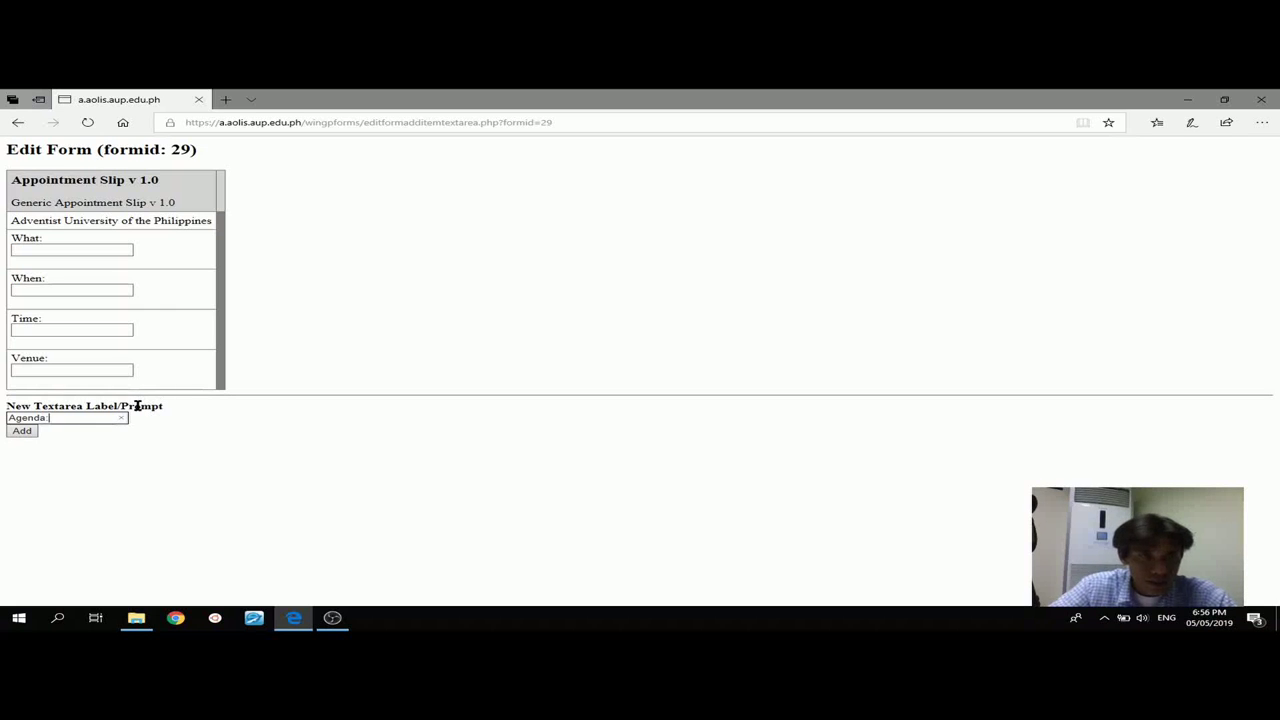
pyautogui.click(28, 431)
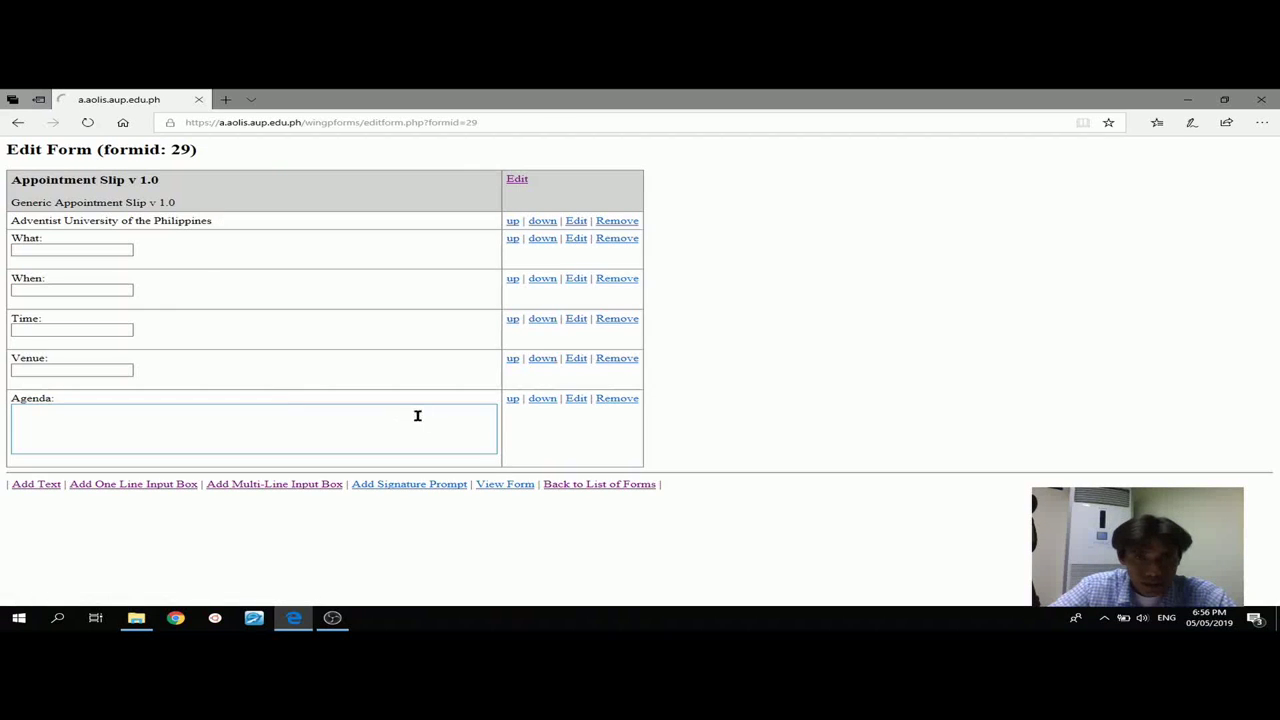
pyautogui.click(574, 402)
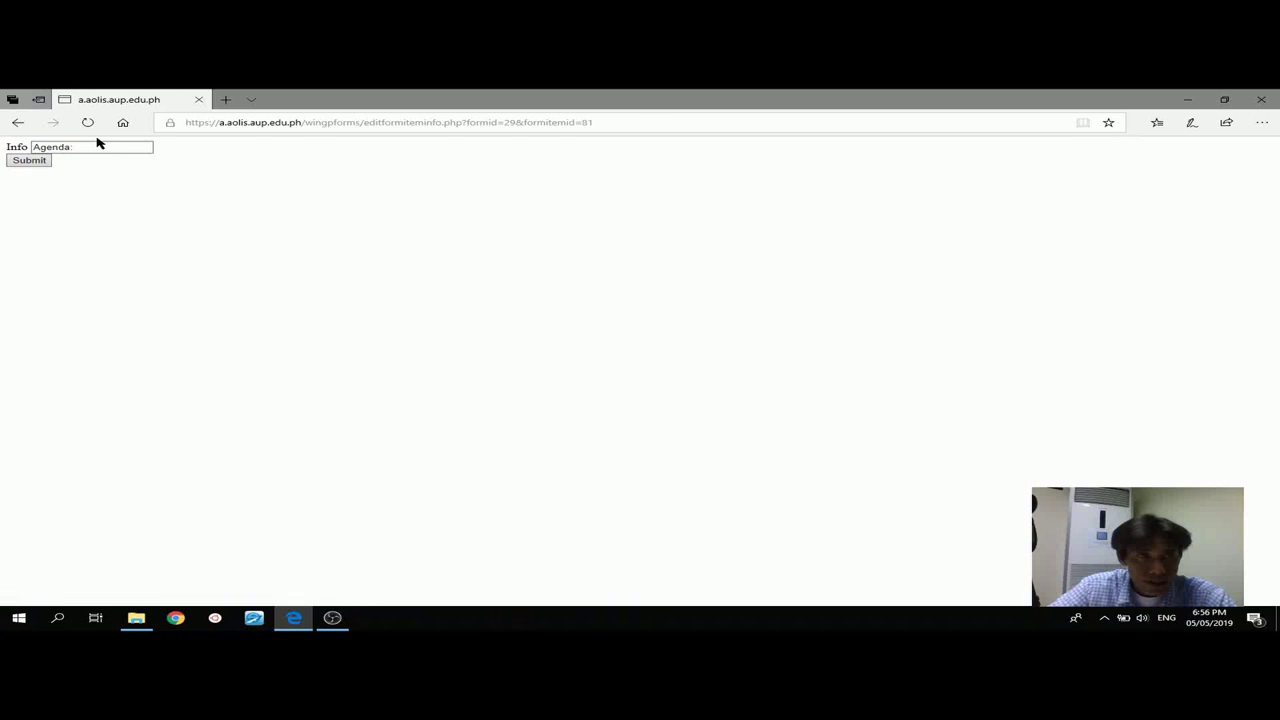
pyautogui.click(44, 163)
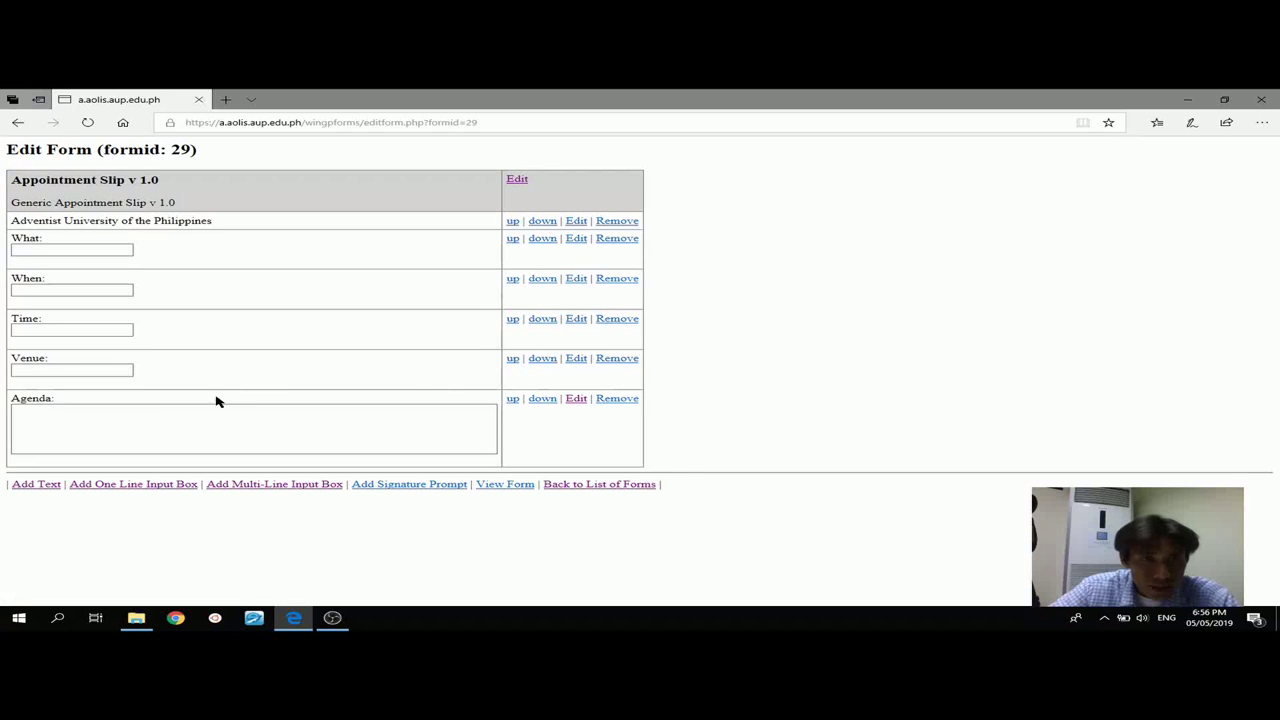
# Relabel the Agenda box to 'Agendas', then revert it to 'Agenda:'.
pyautogui.click(577, 400)
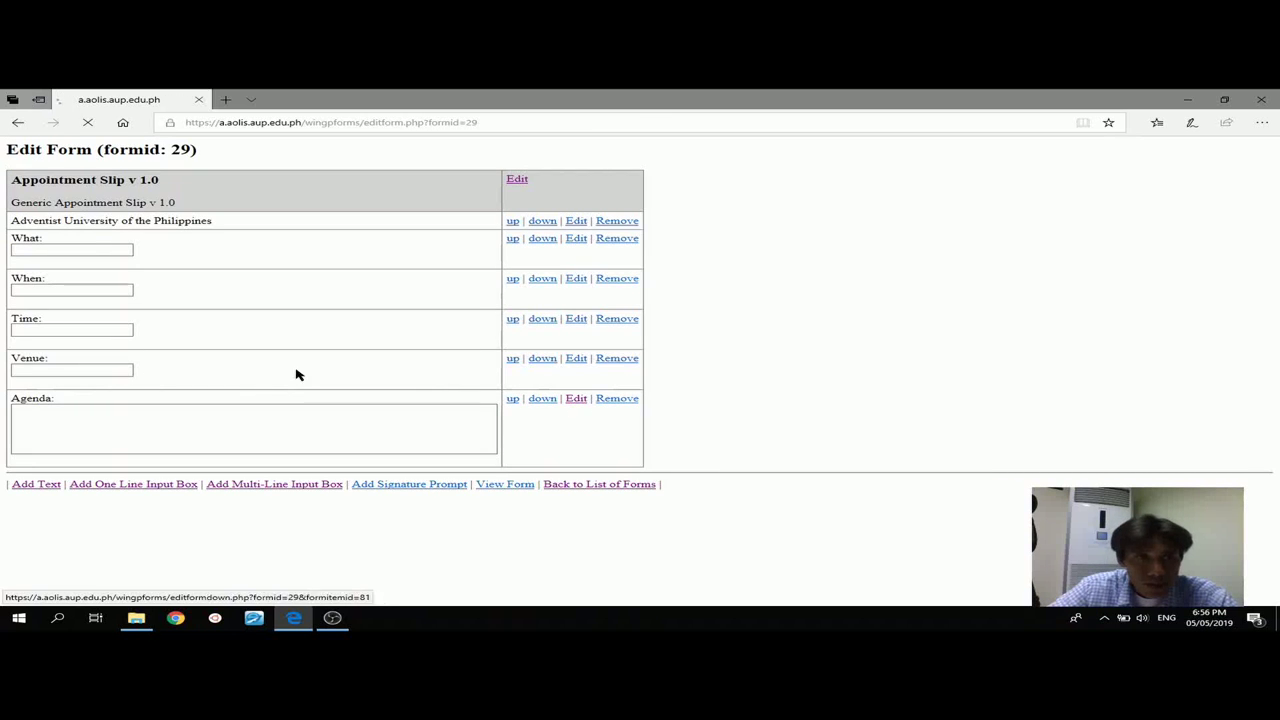
pyautogui.click(93, 148)
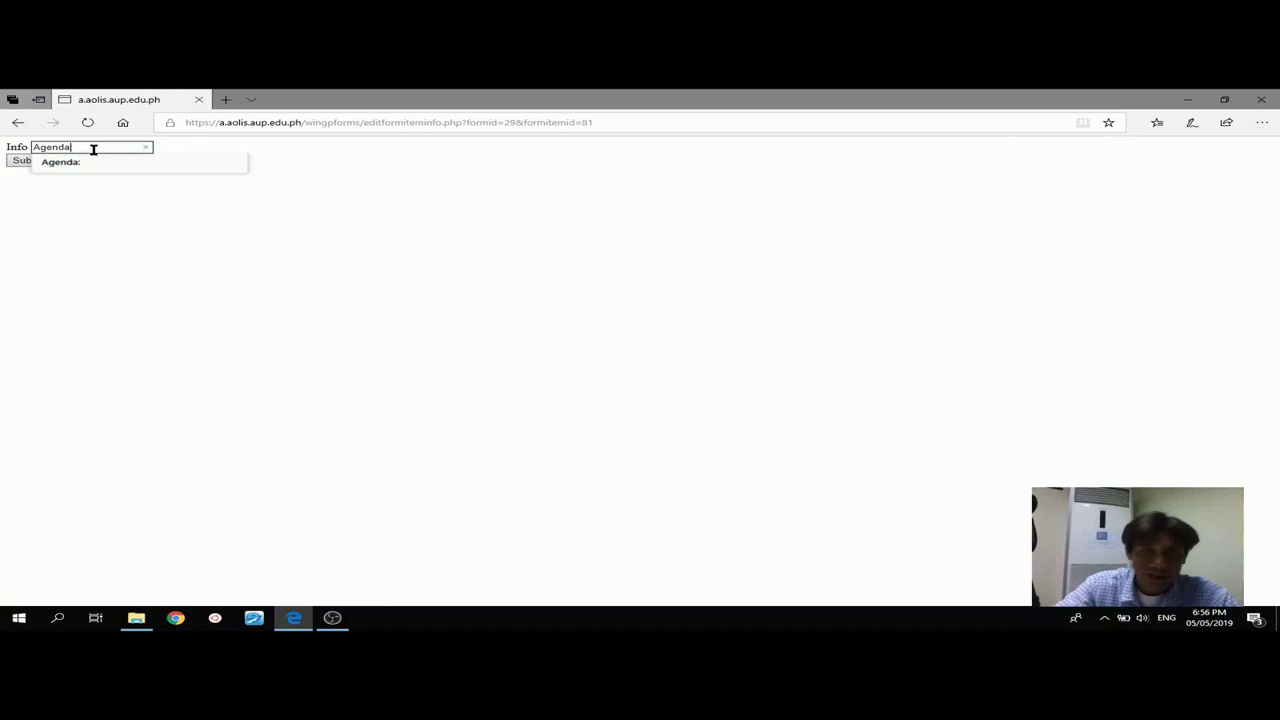
pyautogui.write('s:')
pyautogui.click(29, 160)
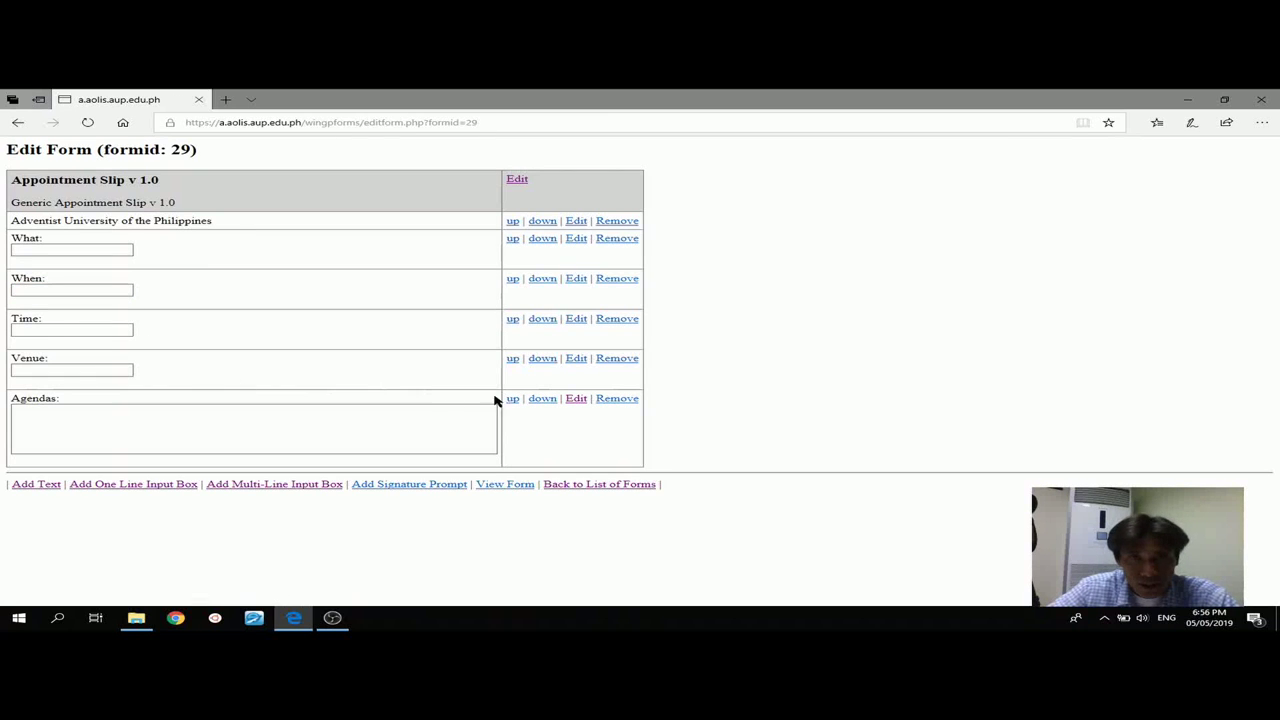
pyautogui.click(576, 400)
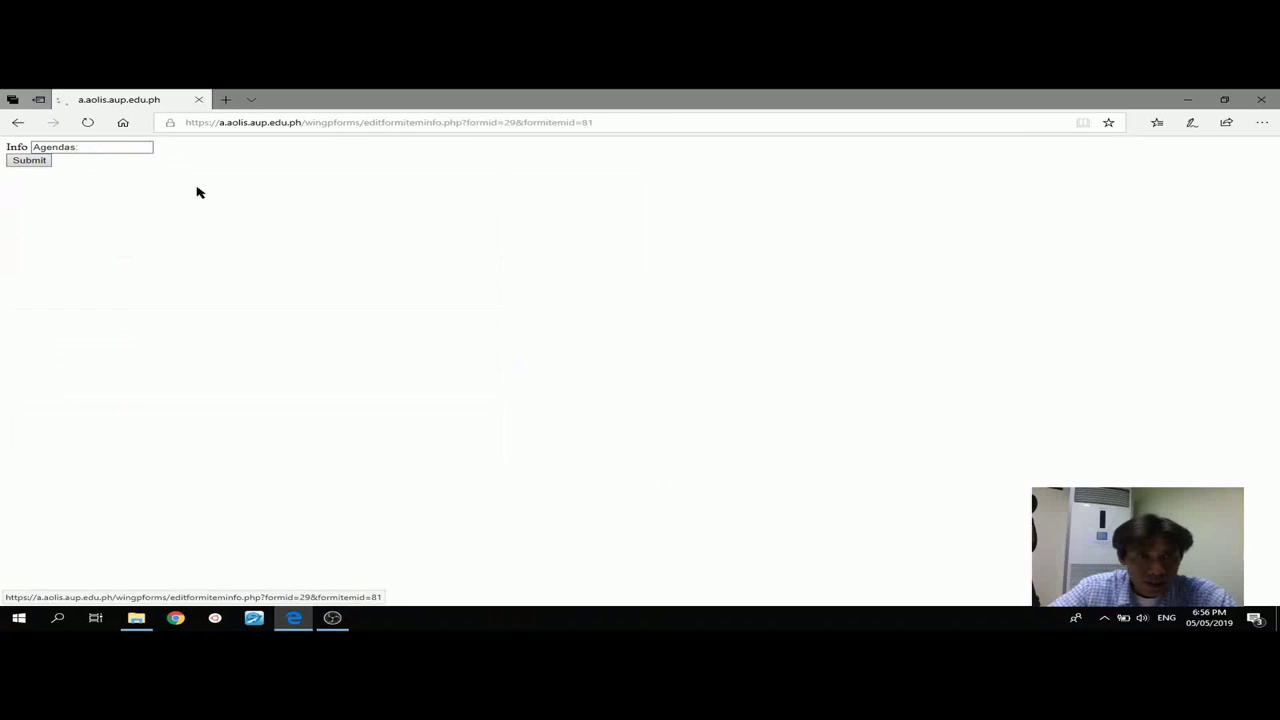
pyautogui.click(72, 149)
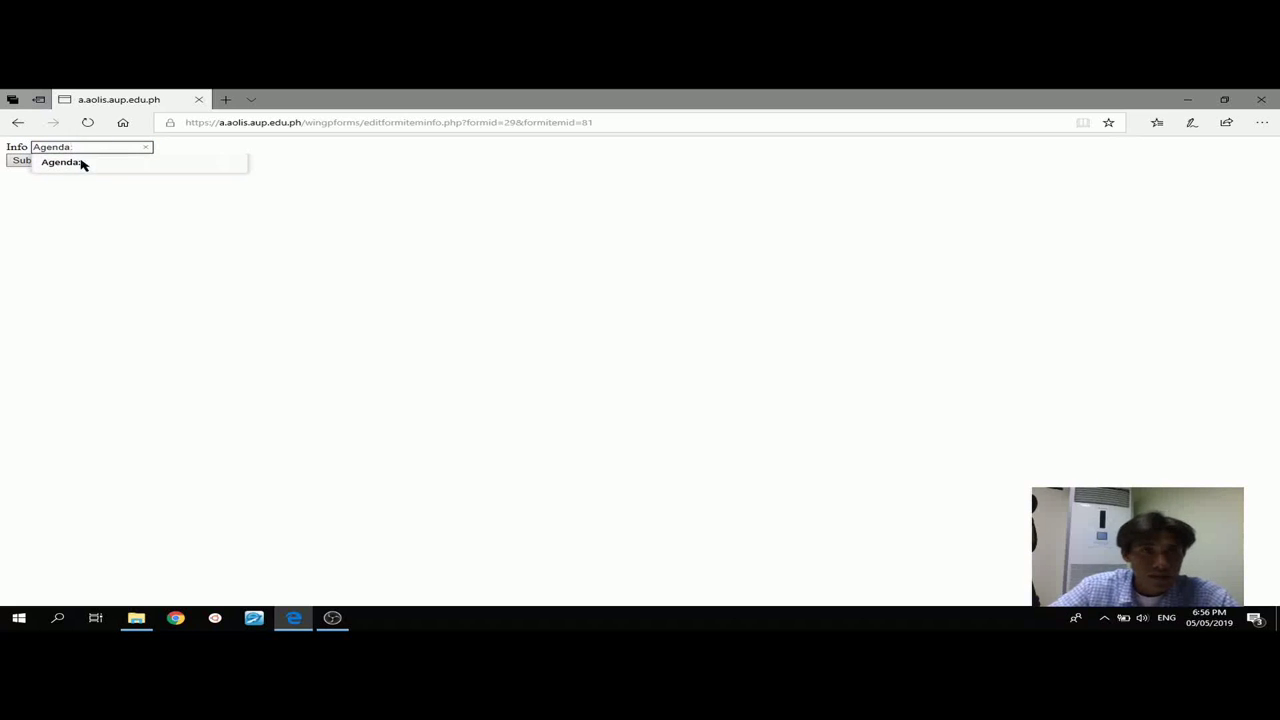
pyautogui.click(16, 161)
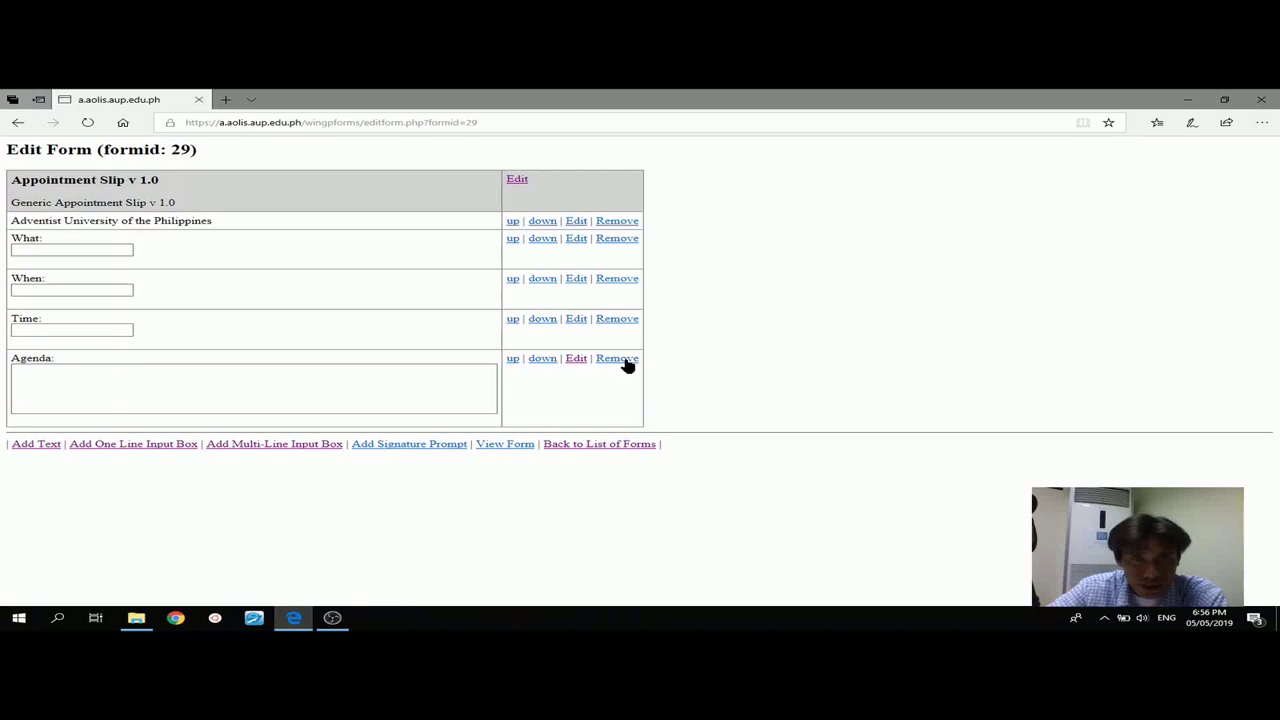
# Re-add a one-line 'Venue:' input and move it up above the Agenda box.
pyautogui.click(147, 452)
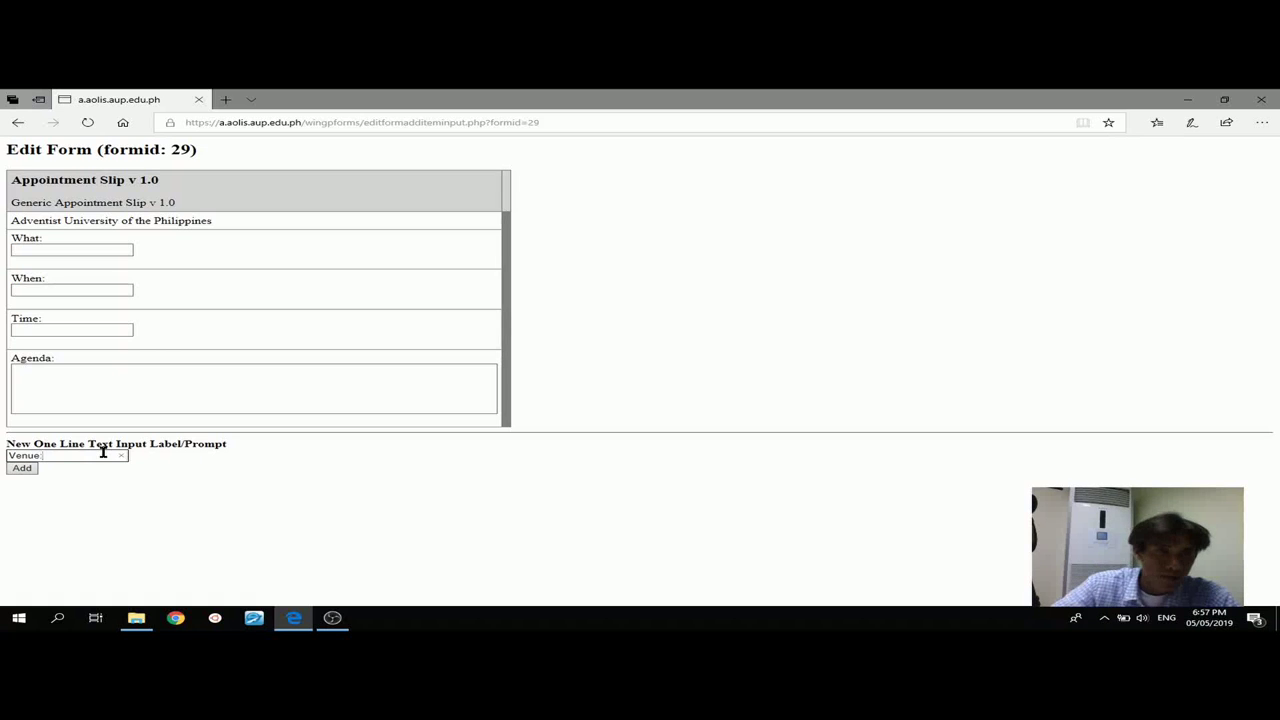
pyautogui.click(22, 468)
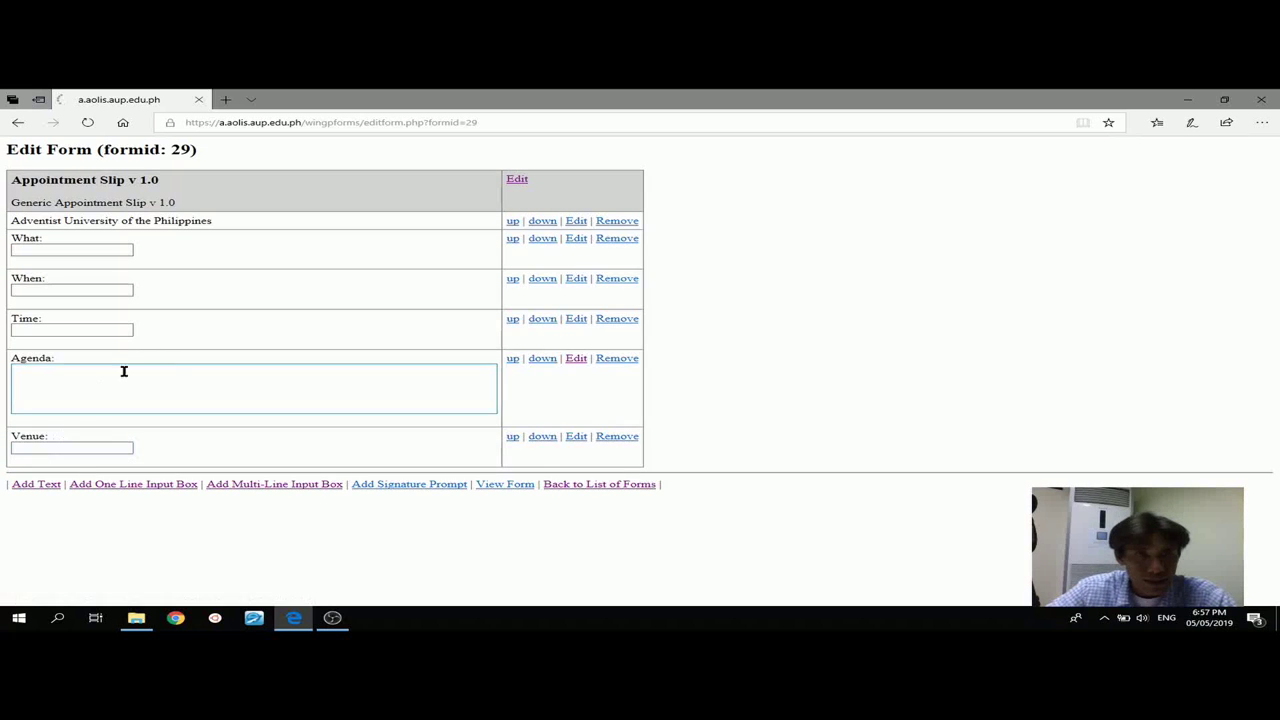
pyautogui.click(513, 437)
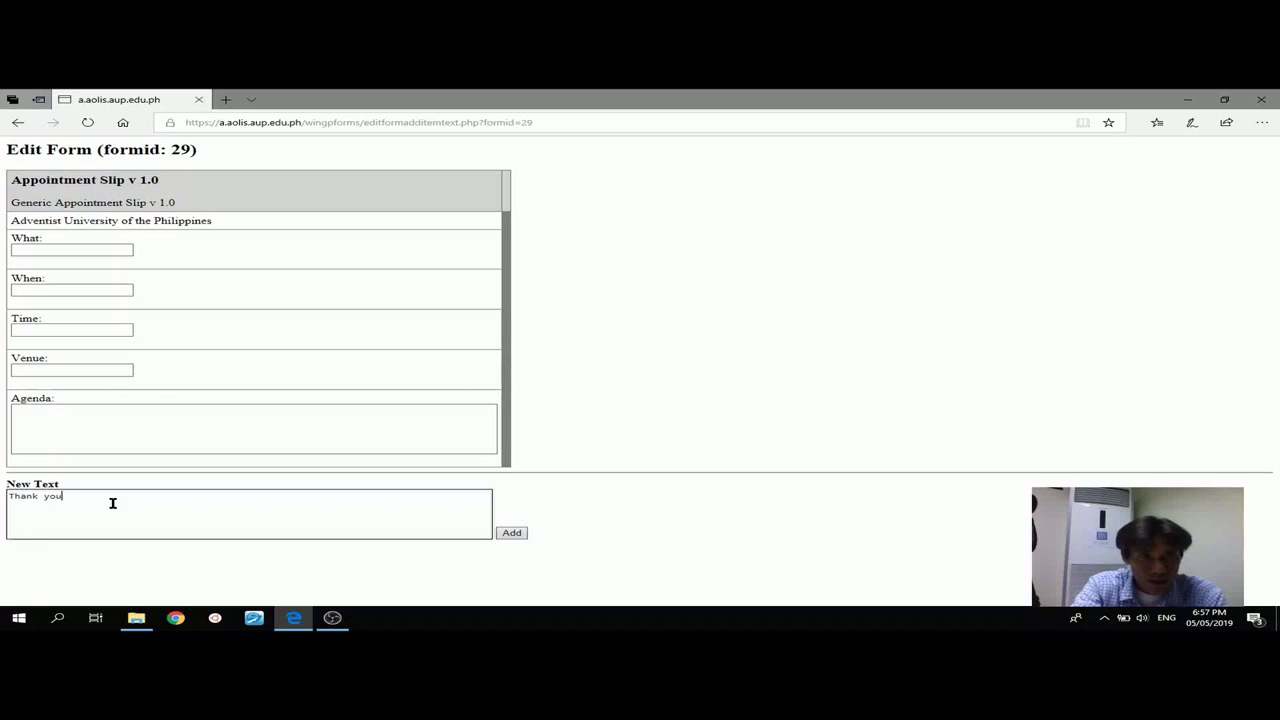
# Add a 'Thank you!' text line and a 'From:' signature prompt after the Agenda box.
pyautogui.click(512, 533)
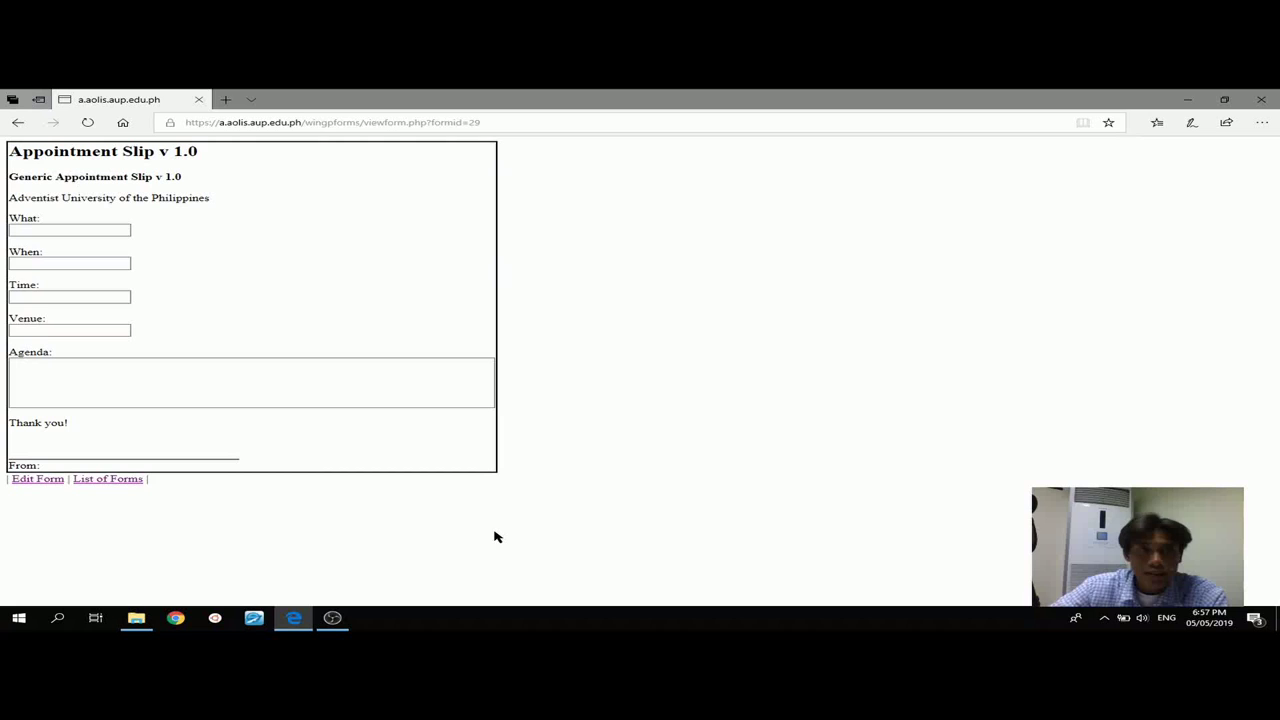
# Try writing in the Agenda box of the previewed Appointment Slip v 1.0.
pyautogui.click(229, 373)
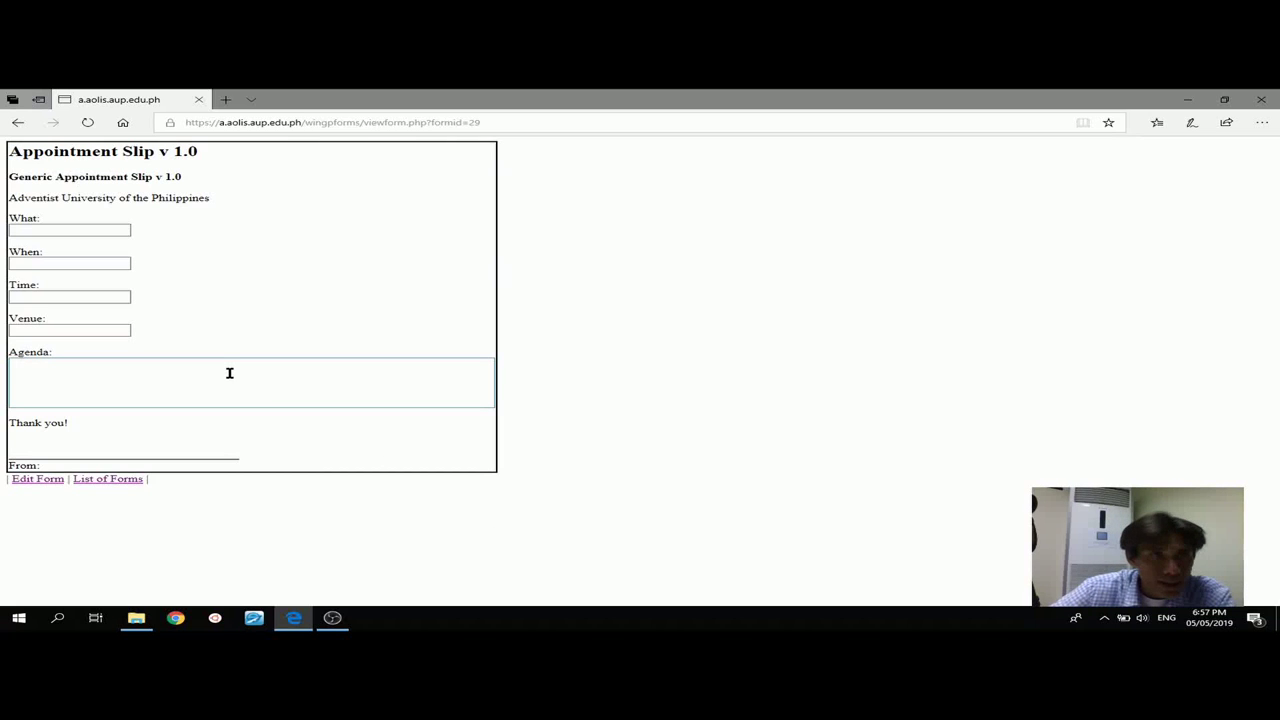